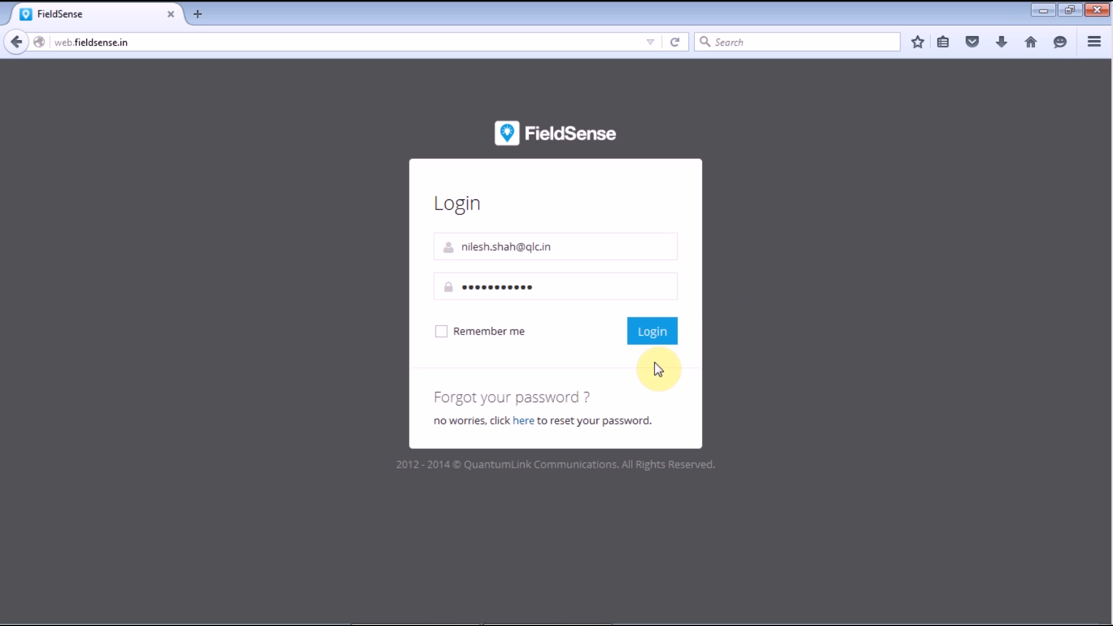
# Step: Sign in and open the Admin Panel's Customers list of 11349 records
pyautogui.click(653, 344)
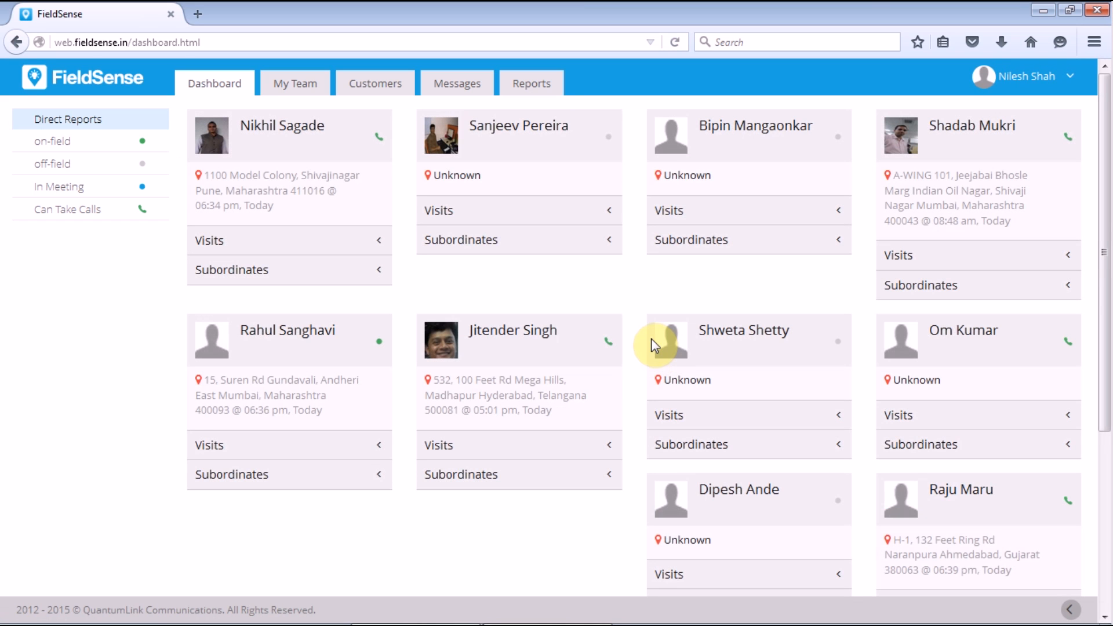
pyautogui.click(1026, 76)
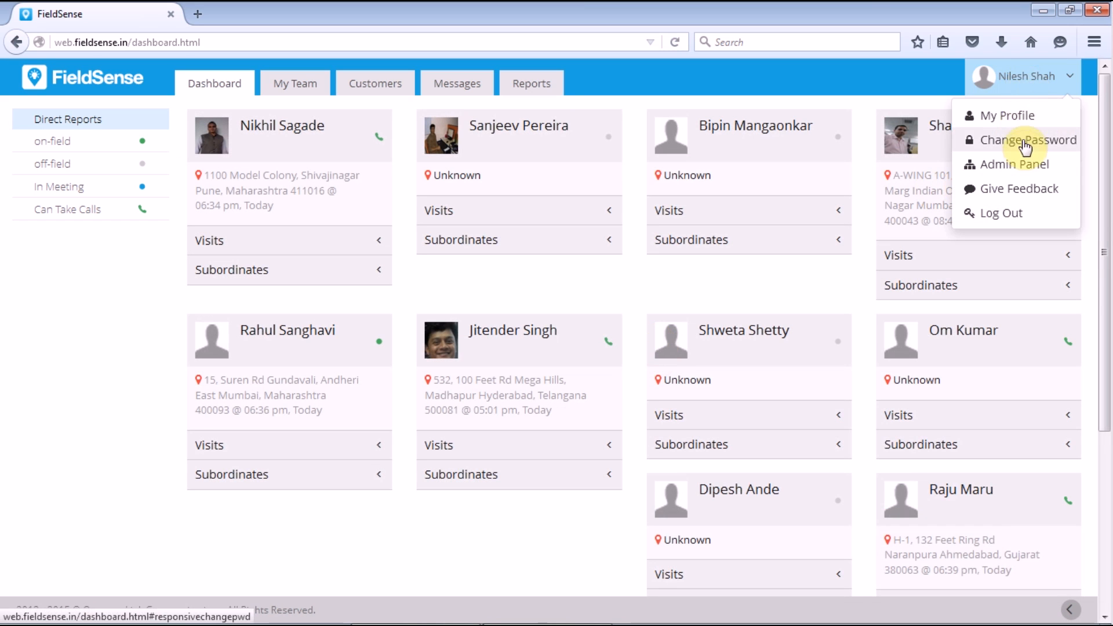
pyautogui.click(1030, 164)
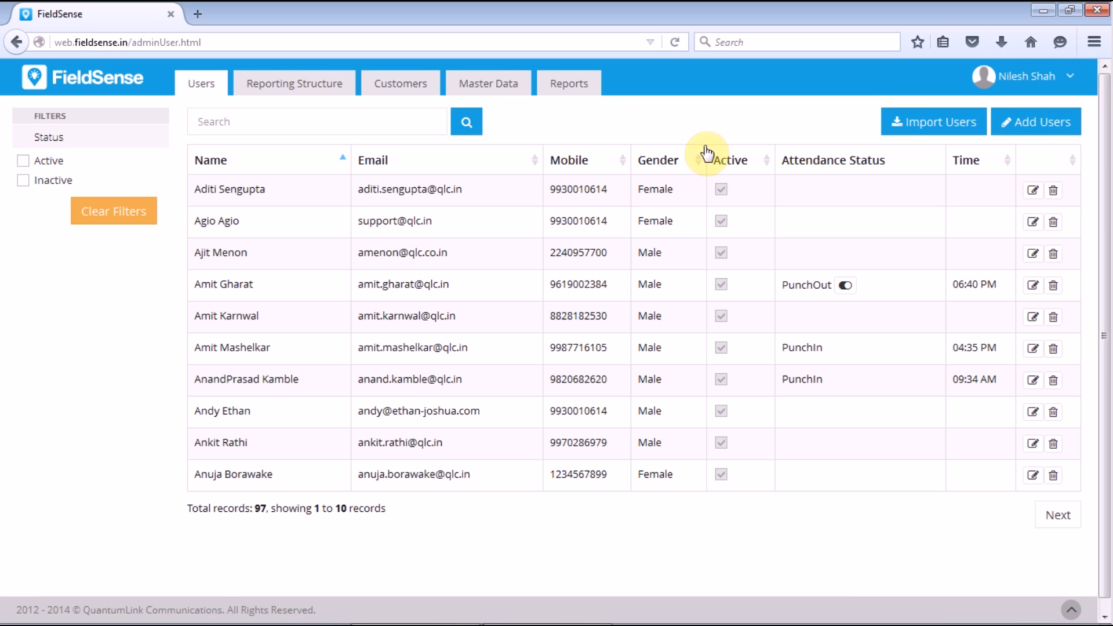
pyautogui.click(399, 90)
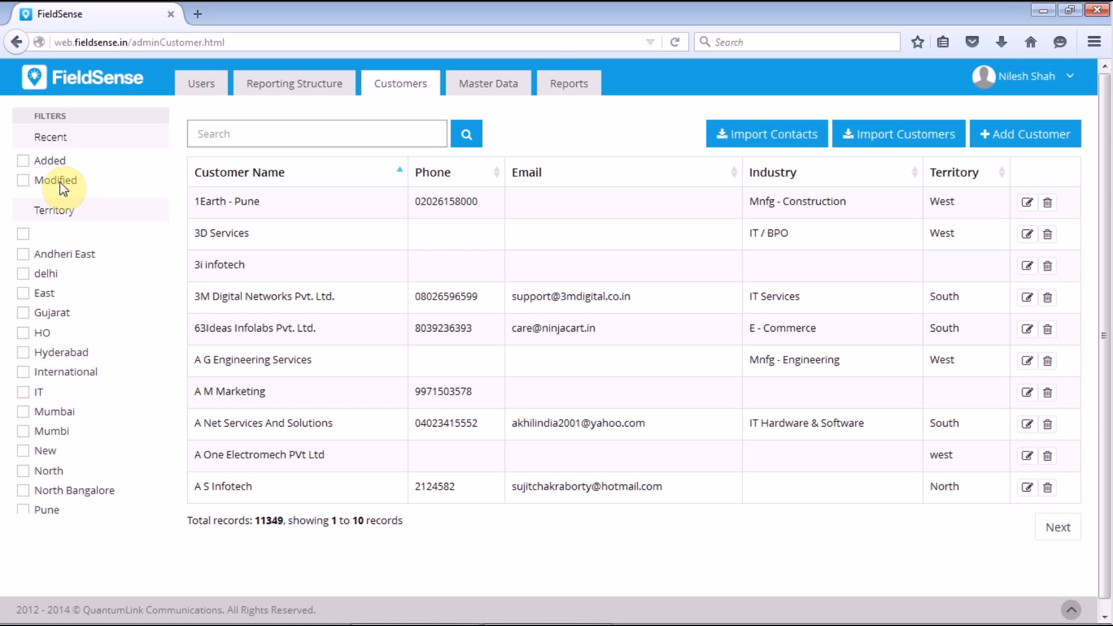
# Step: Search the customers for 'Quant', then go to the Import Contacts page
pyautogui.click(354, 138)
pyautogui.write('Quan')
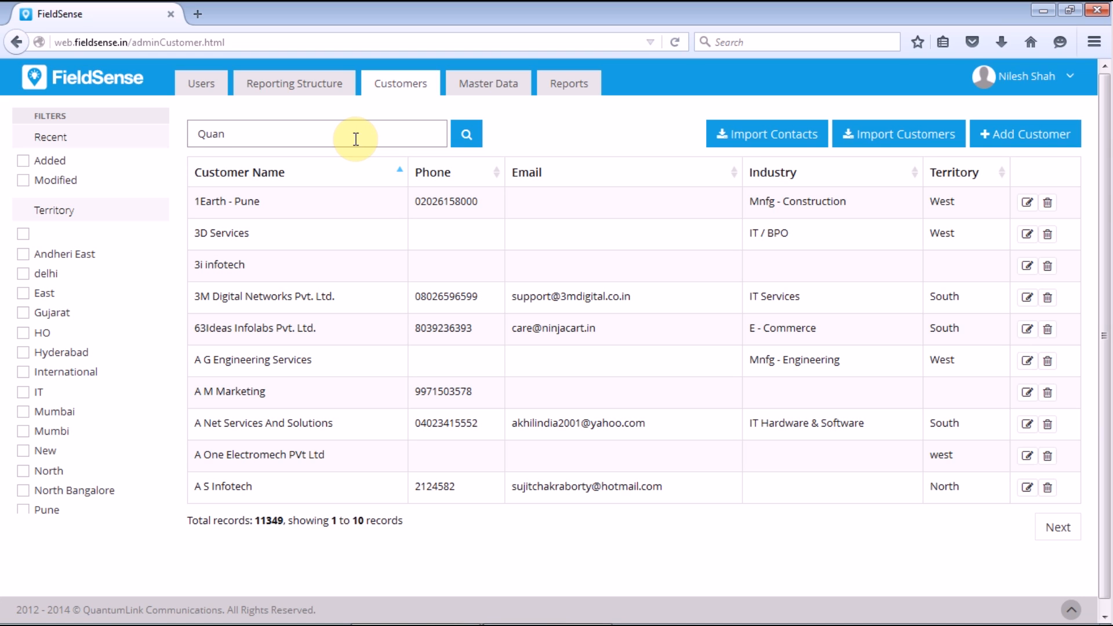
pyautogui.write('t')
pyautogui.click(473, 128)
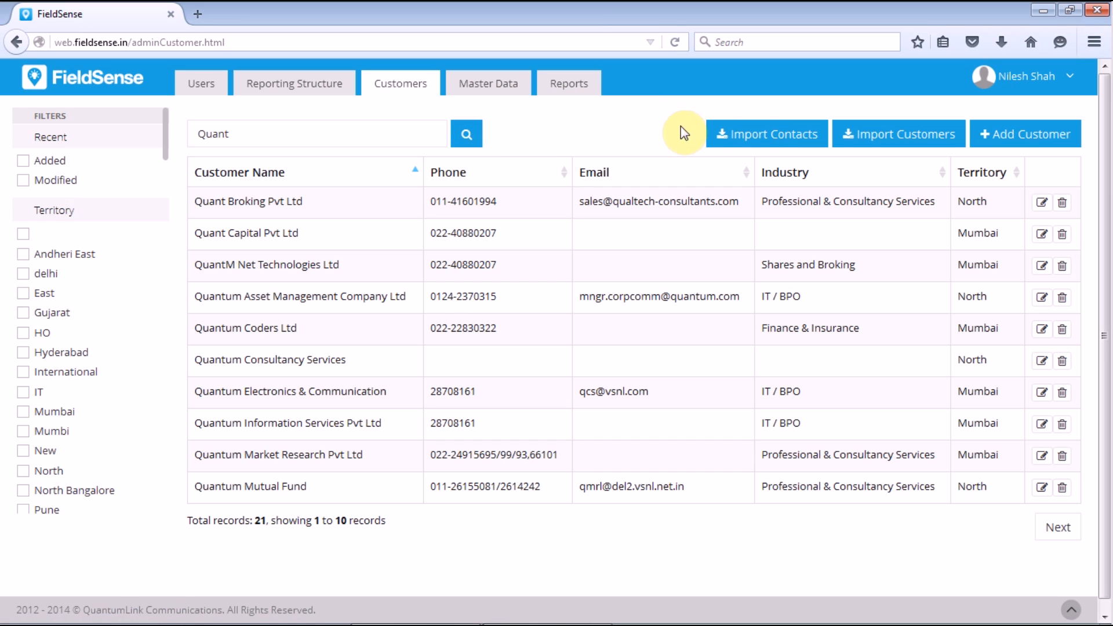
pyautogui.click(758, 135)
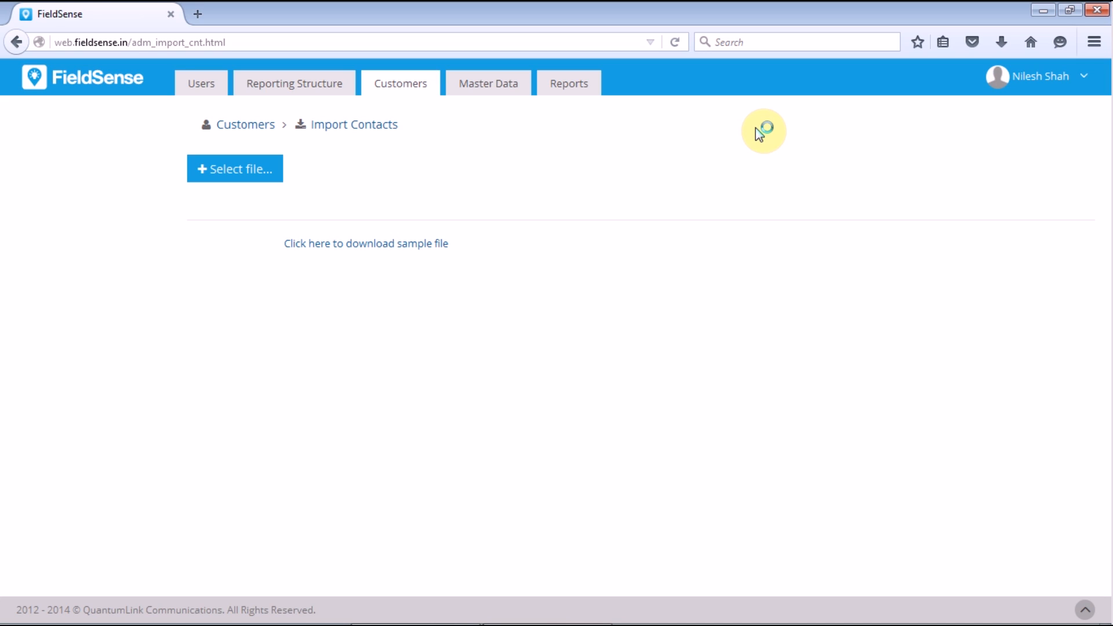
# Step: Download the sample contacts.csv and open it with Microsoft Excel
pyautogui.click(387, 246)
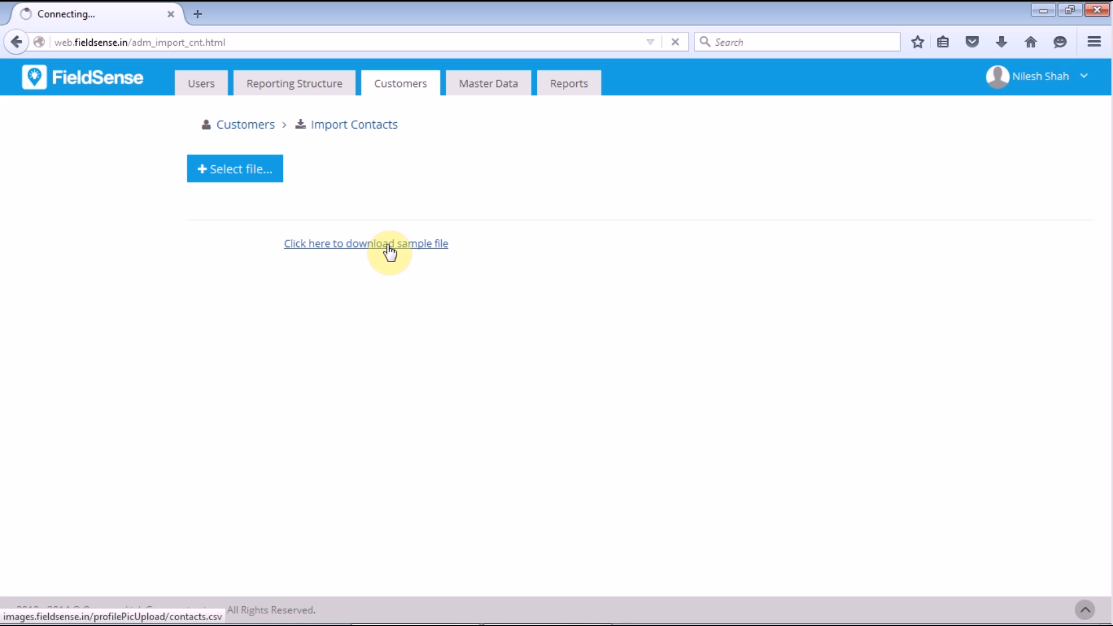
pyautogui.click(613, 289)
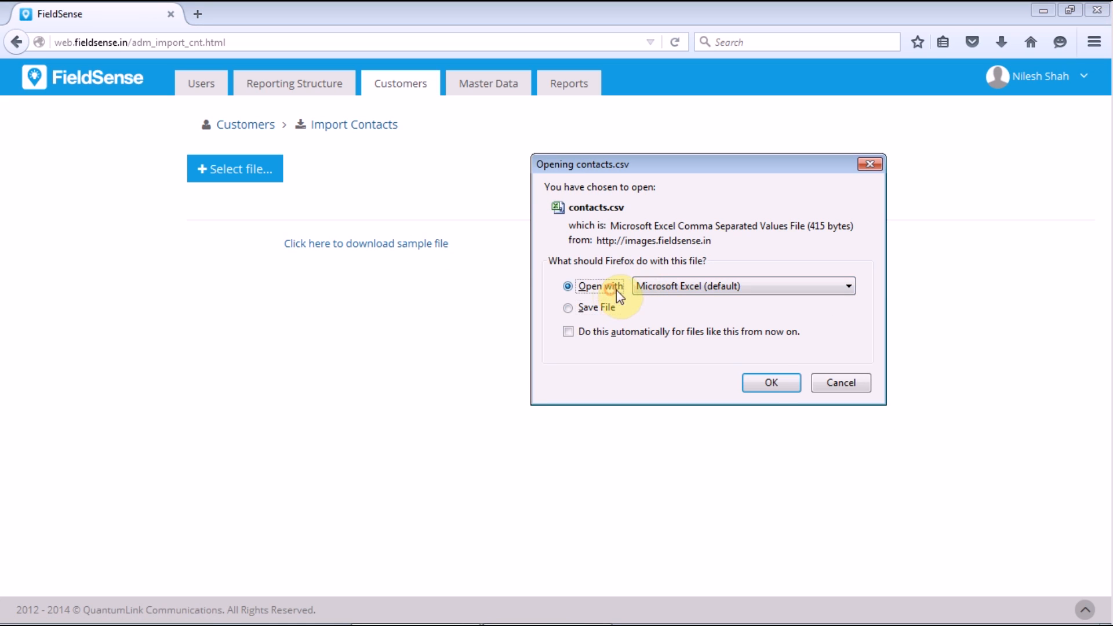
pyautogui.click(771, 382)
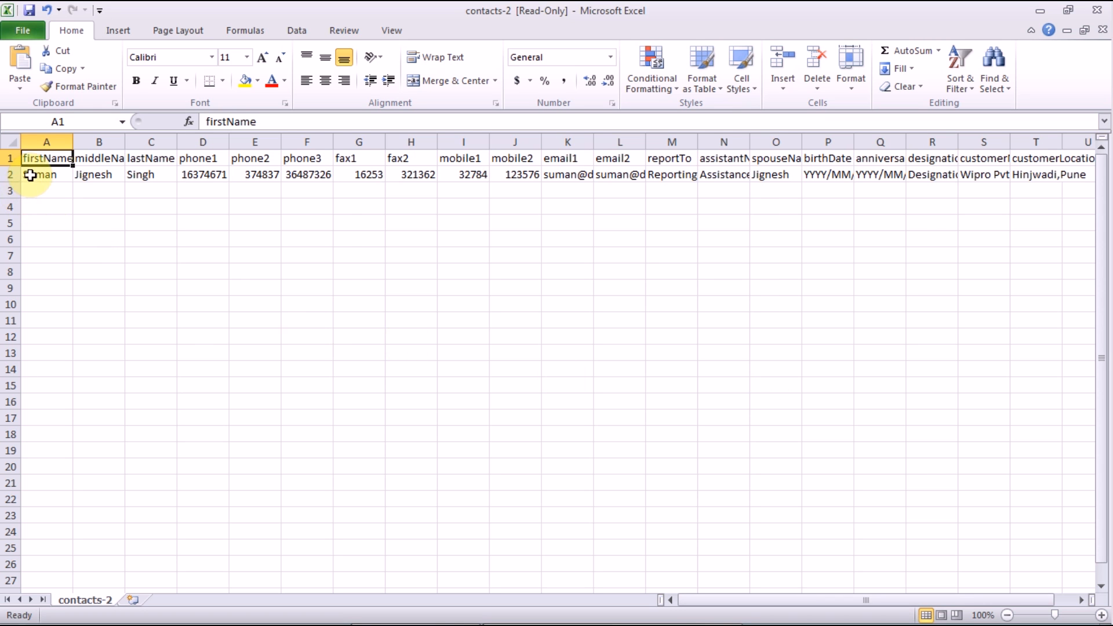
# Step: Review the sample contact columns from middleName through customerName, then minimize Excel
pyautogui.click(108, 141)
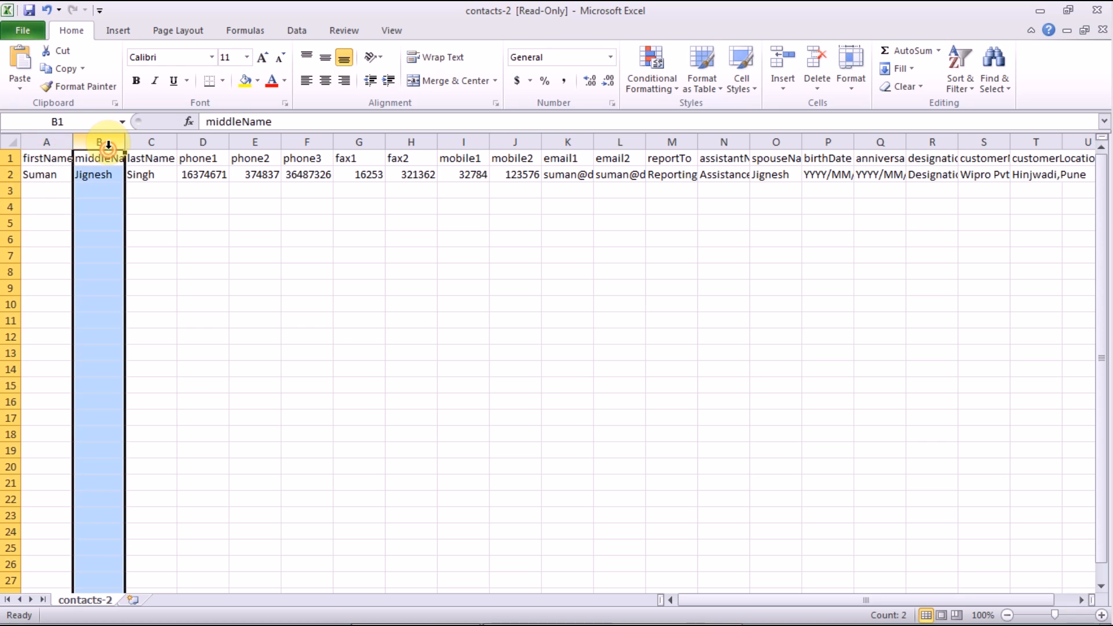
pyautogui.click(146, 142)
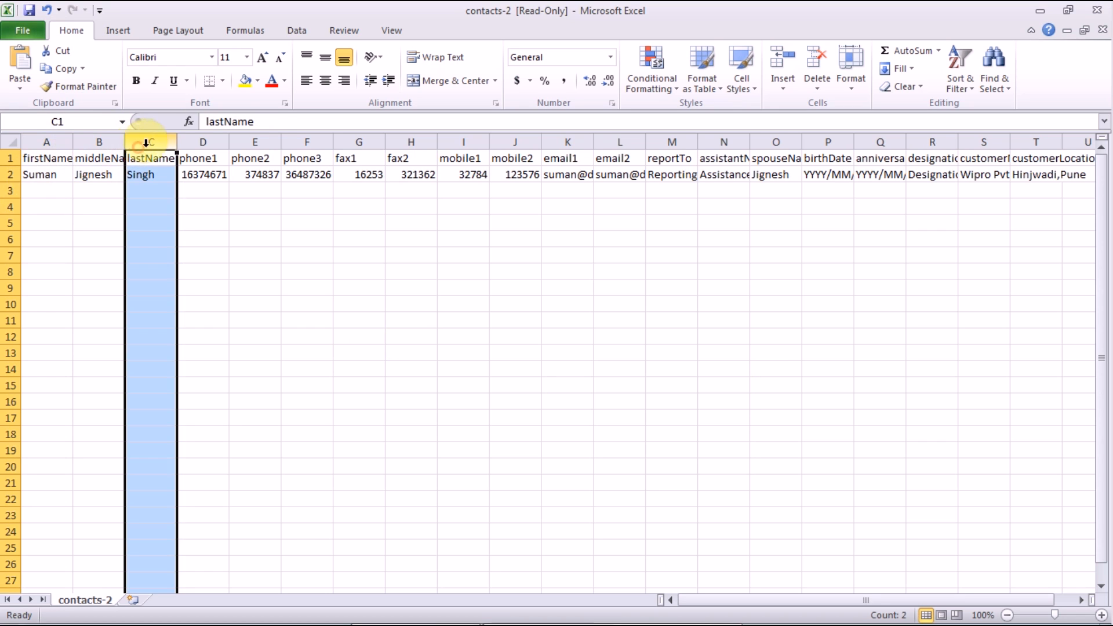
pyautogui.click(198, 152)
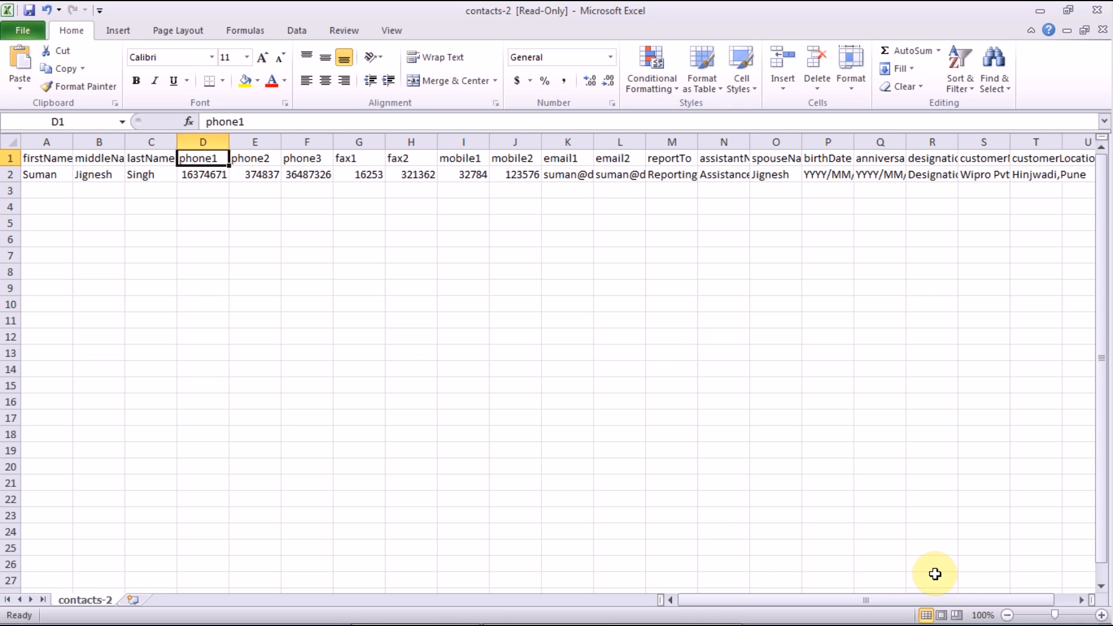
pyautogui.moveTo(1006, 596); pyautogui.dragTo(1013, 597)
pyautogui.moveTo(1040, 603); pyautogui.dragTo(1041, 603)
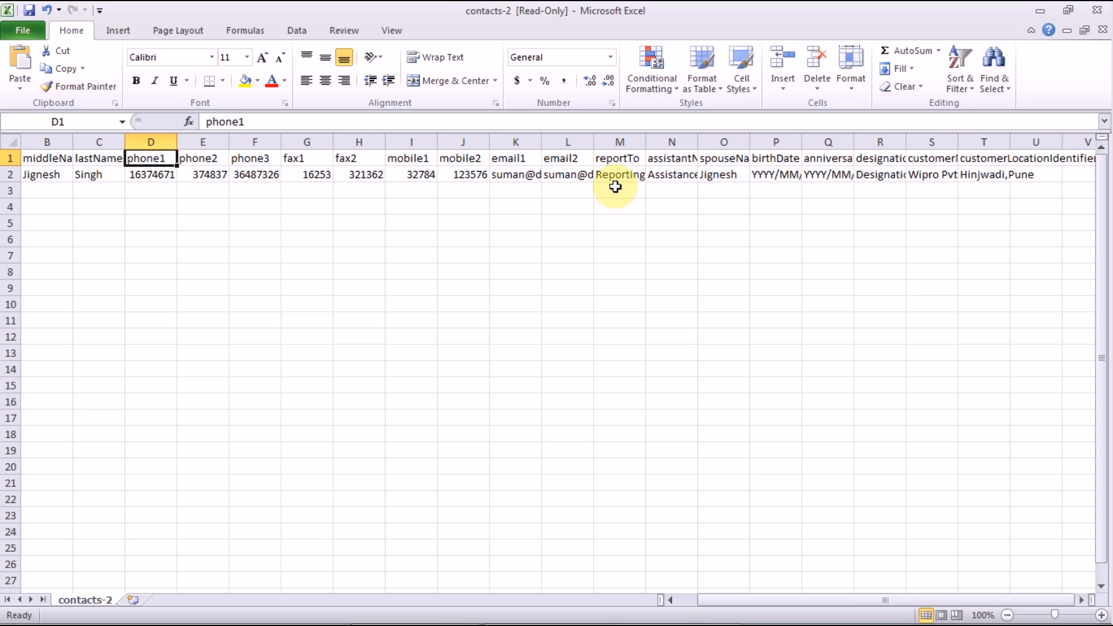
pyautogui.click(617, 141)
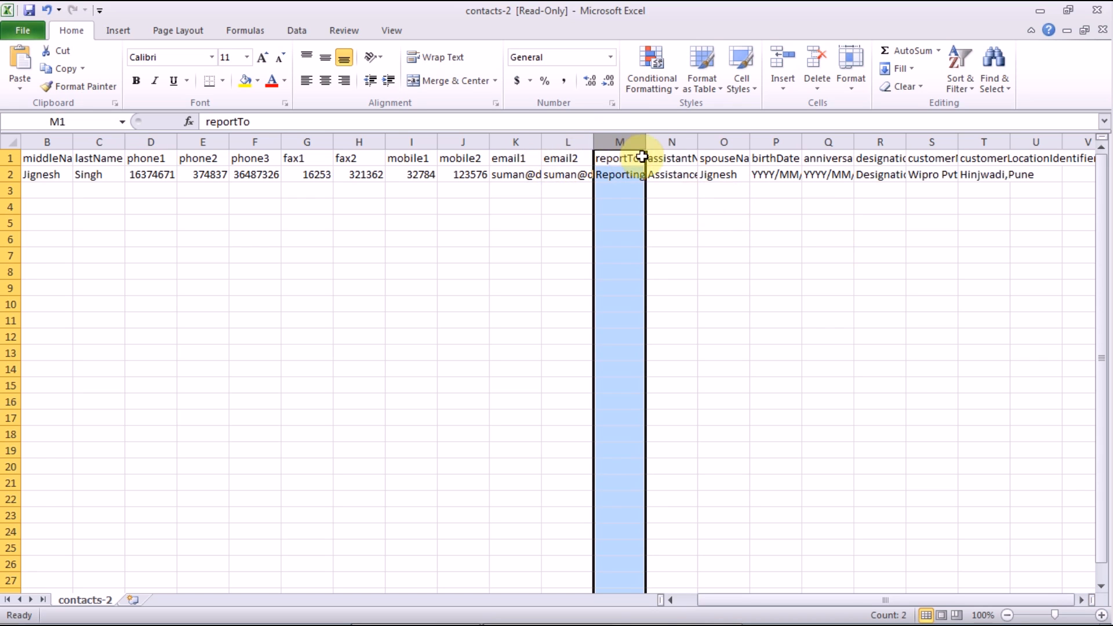
pyautogui.click(672, 160)
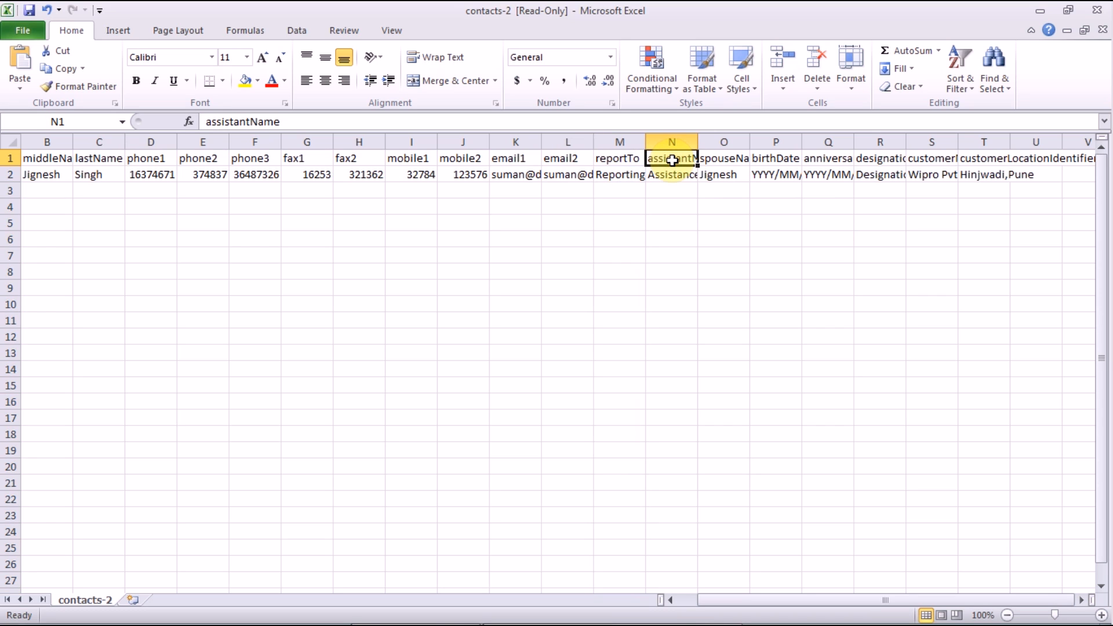
pyautogui.click(775, 142)
pyautogui.click(843, 154)
pyautogui.click(869, 152)
pyautogui.click(924, 142)
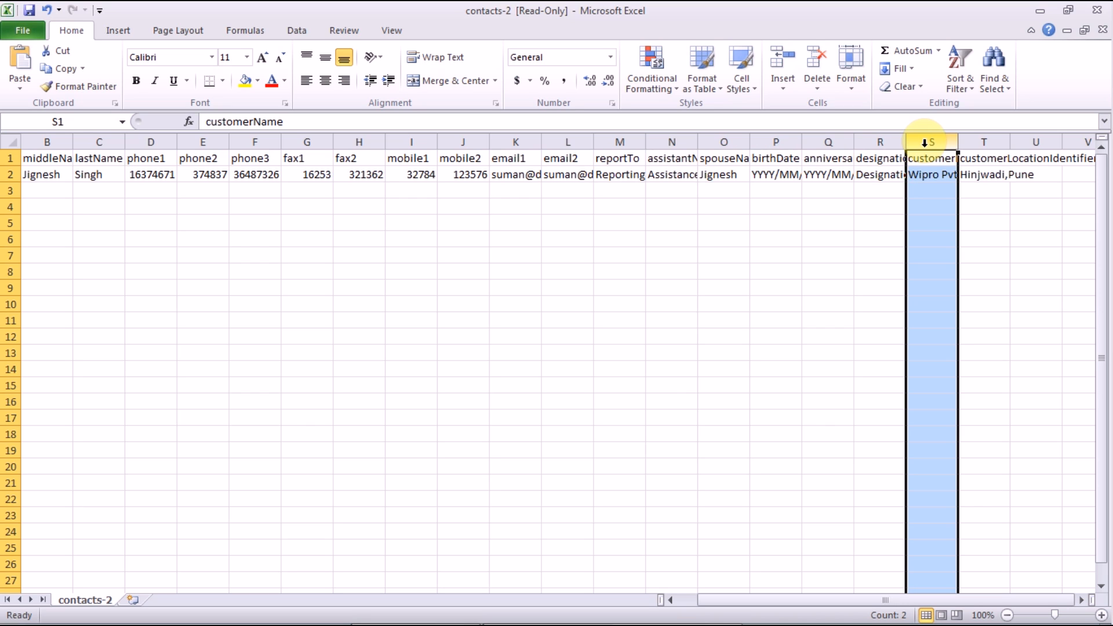
pyautogui.click(1041, 11)
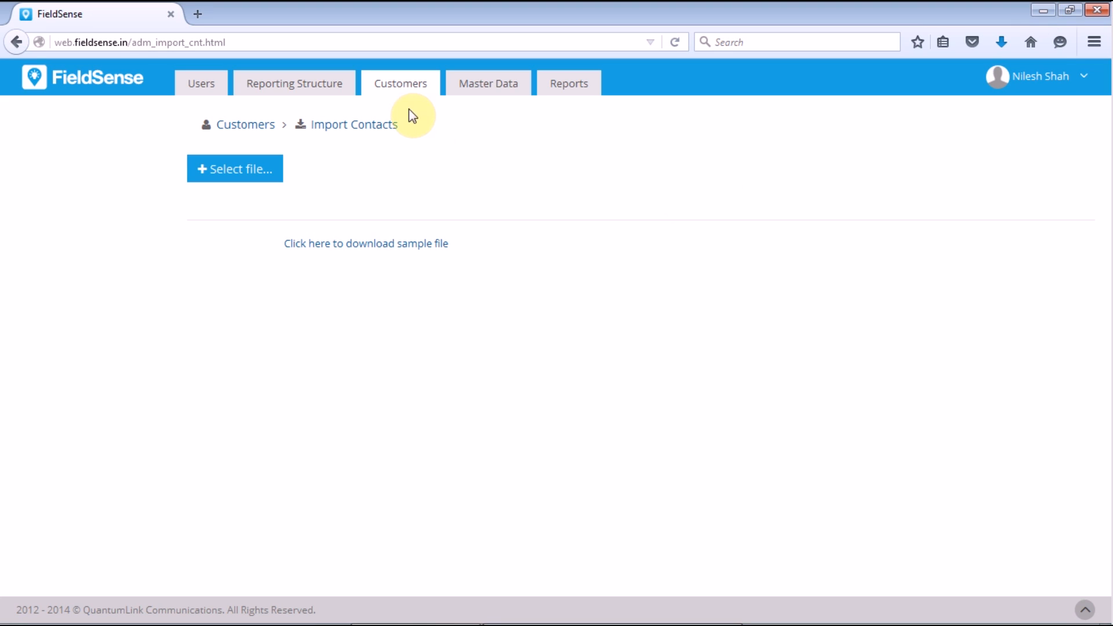
# Step: Download the sample customers.csv from Import Customers and bring it up in Excel
pyautogui.click(398, 92)
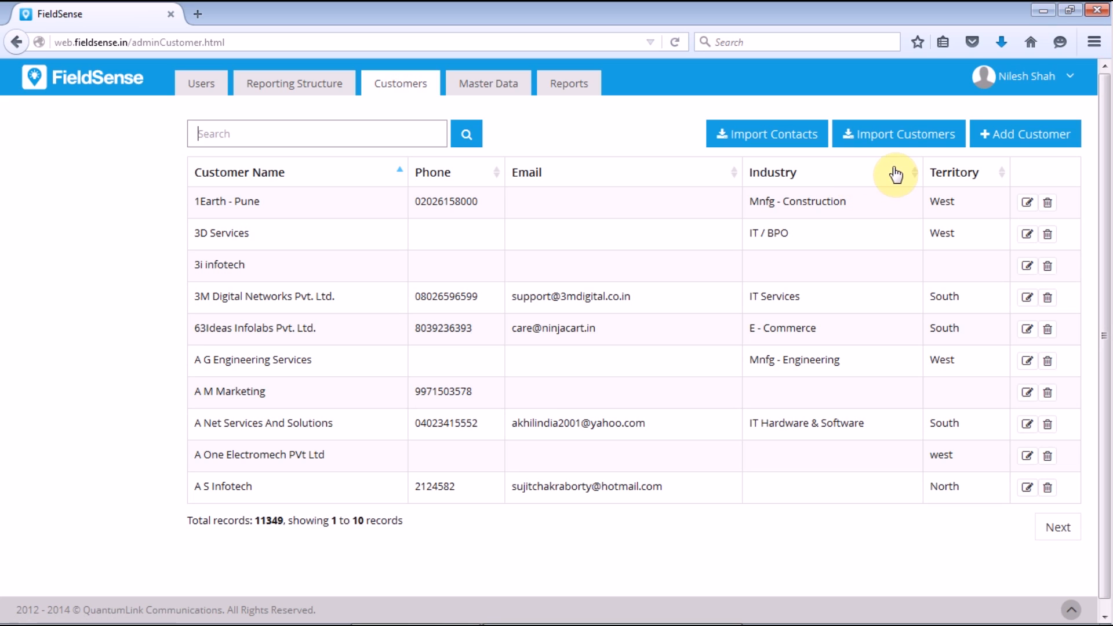
pyautogui.click(894, 145)
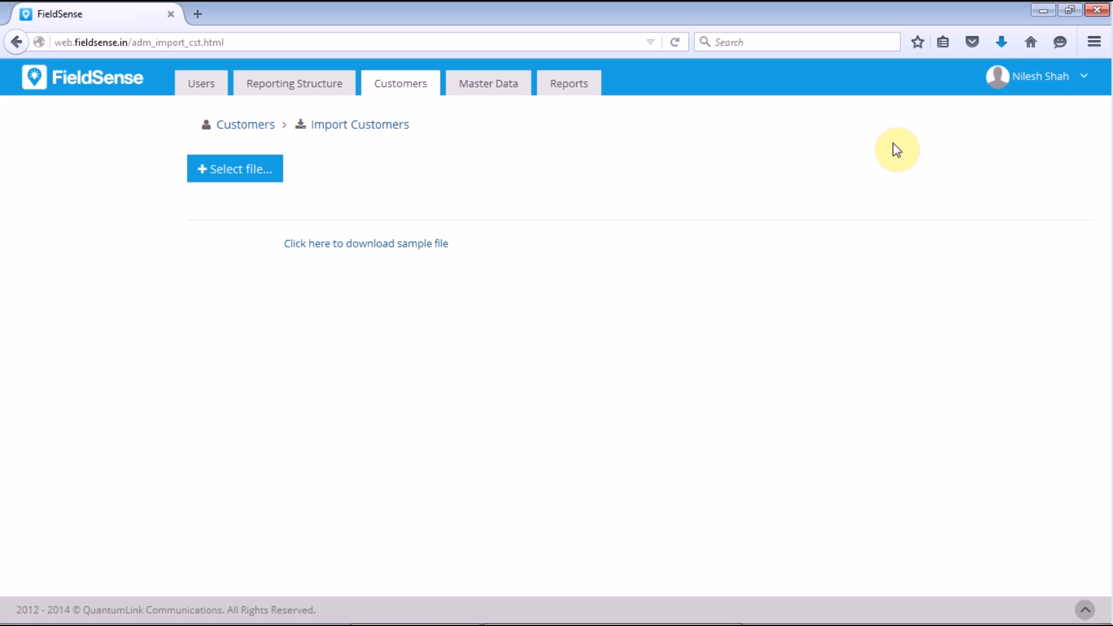
pyautogui.click(408, 245)
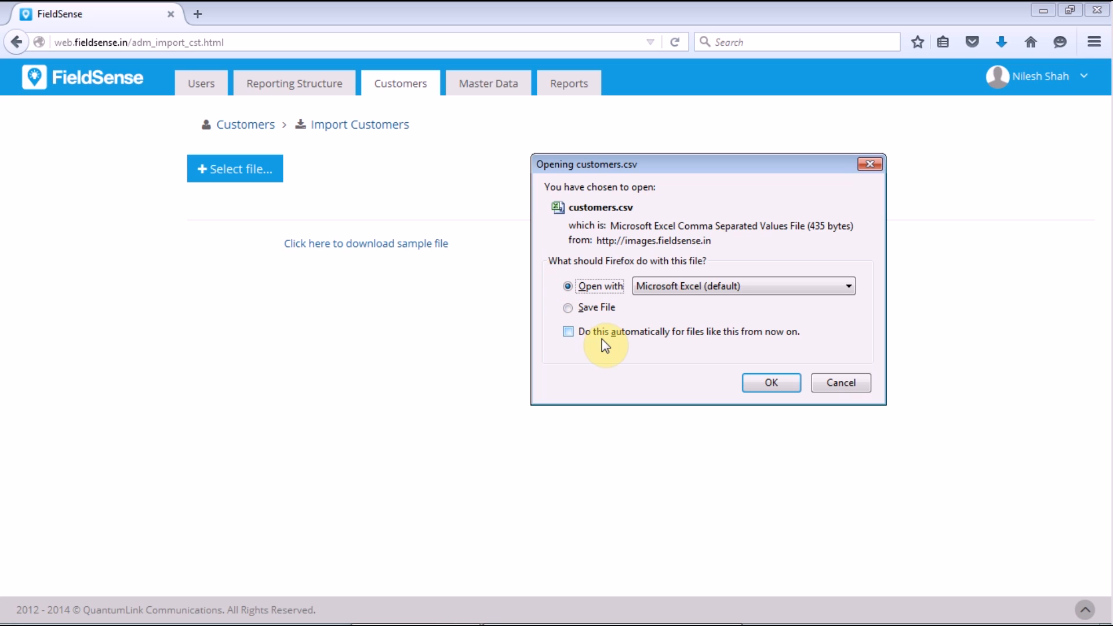
pyautogui.click(835, 383)
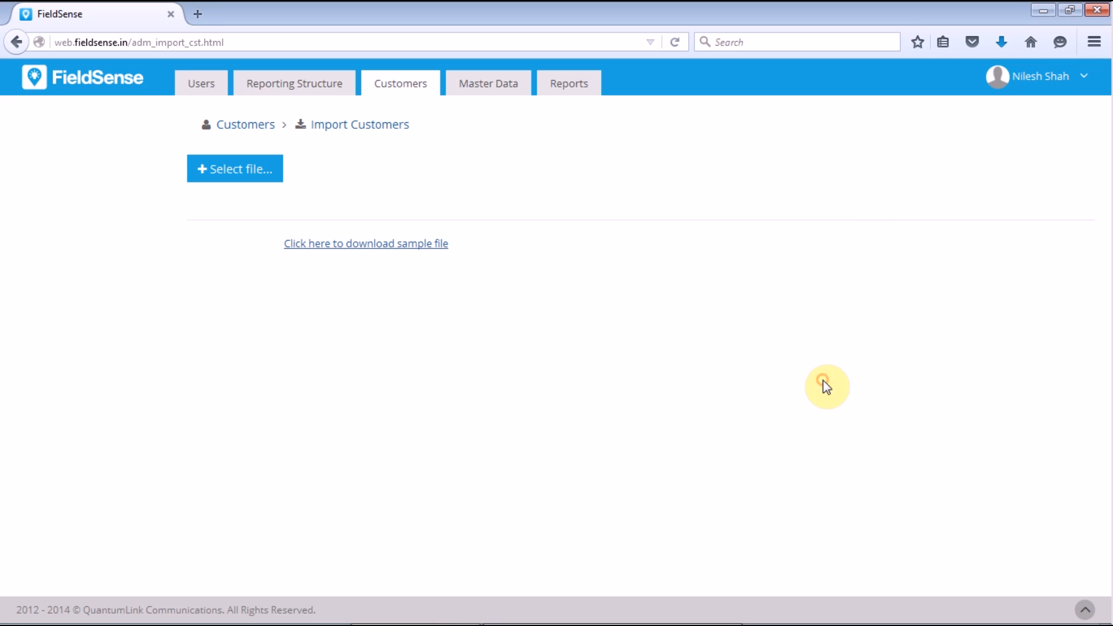
pyautogui.moveTo(609, 620)
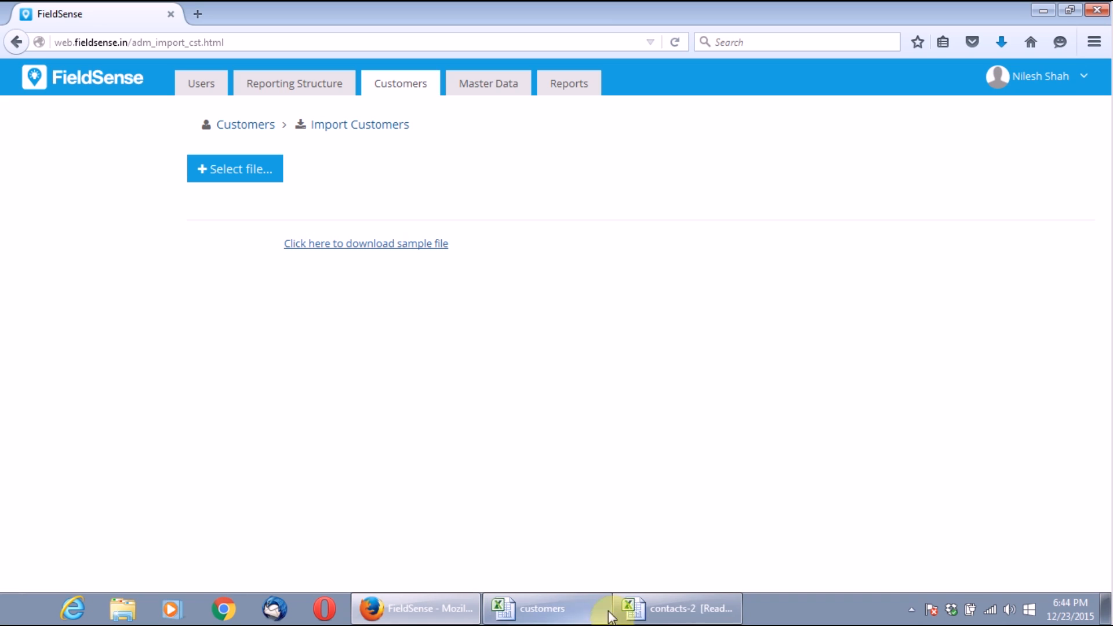
pyautogui.click(559, 610)
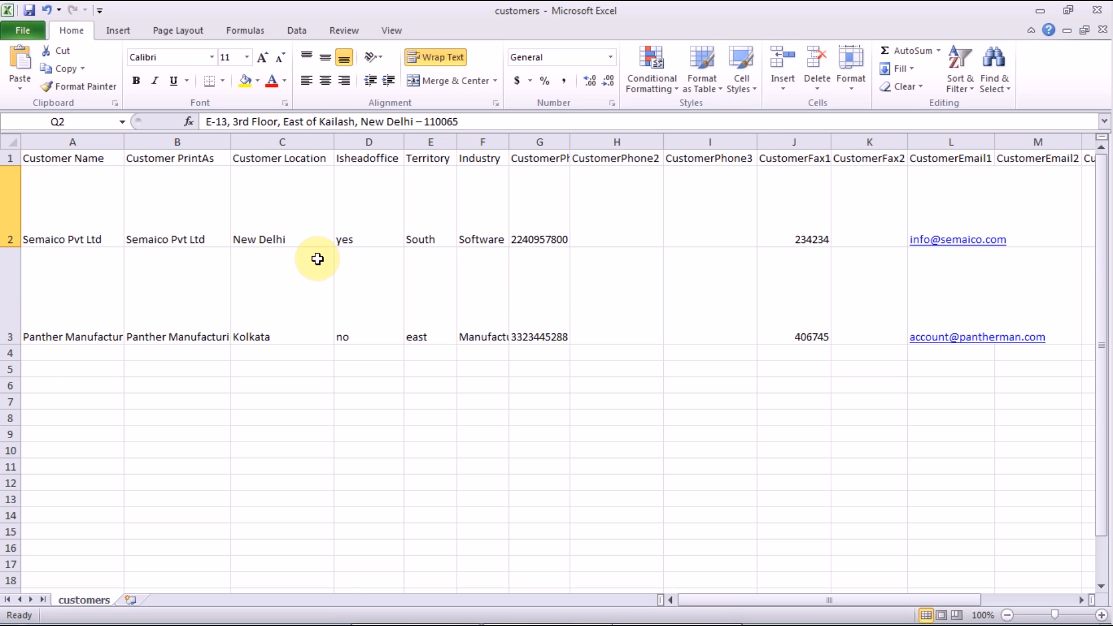
pyautogui.click(93, 219)
pyautogui.click(163, 203)
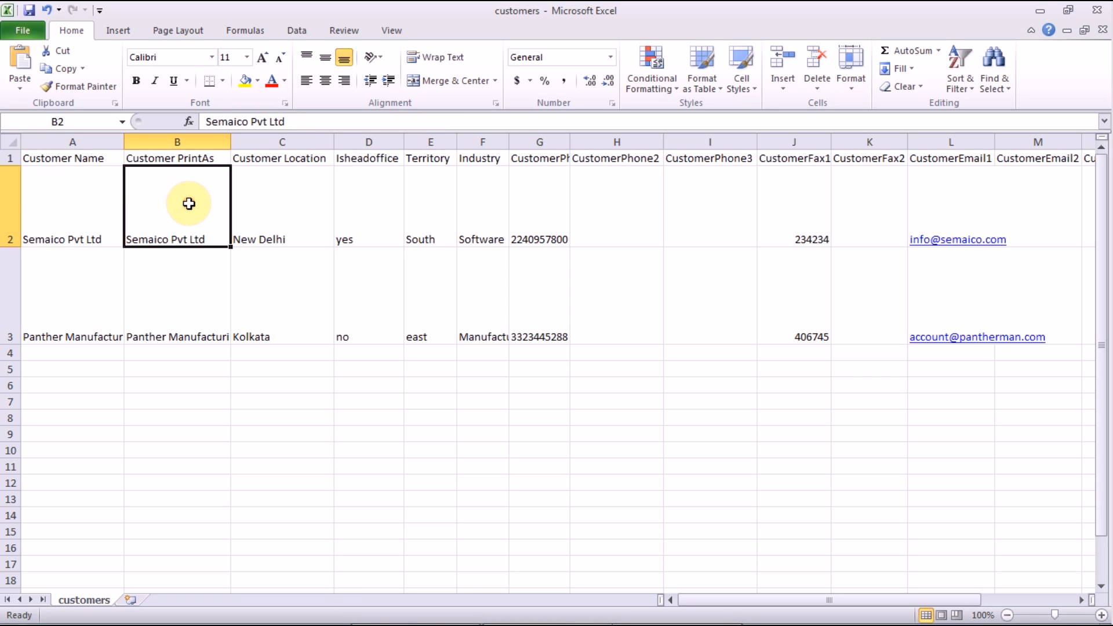
pyautogui.click(306, 201)
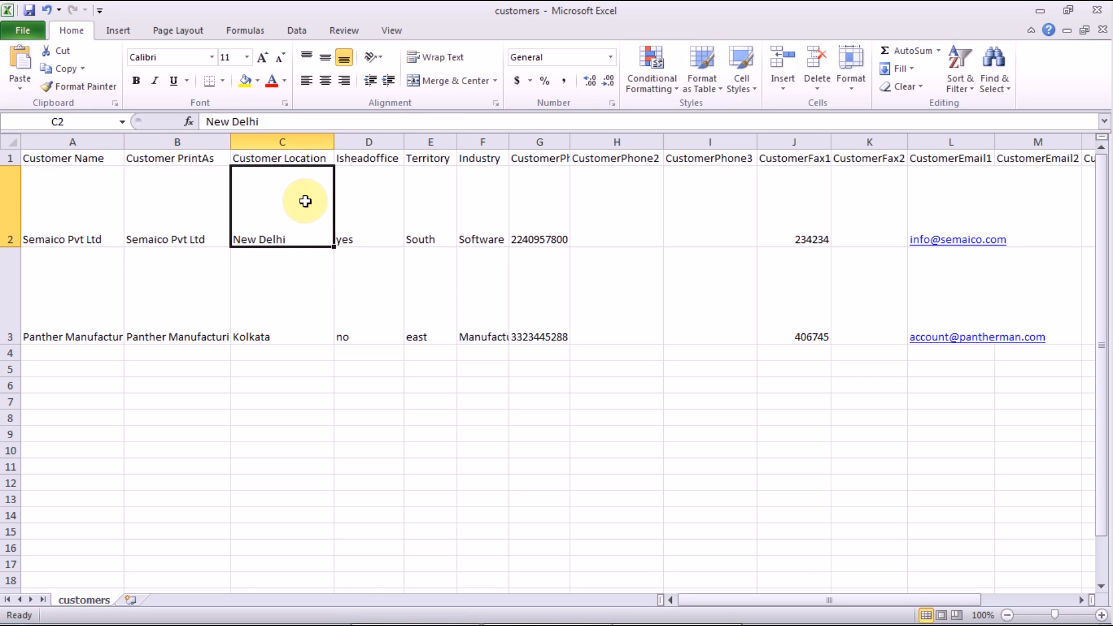
pyautogui.click(364, 197)
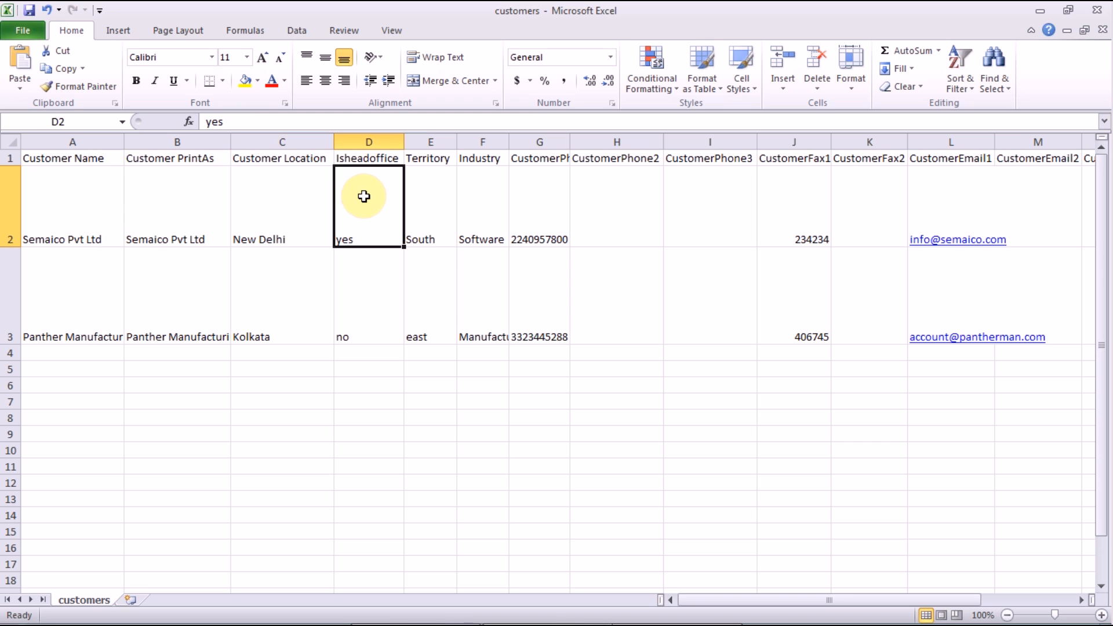
pyautogui.click(370, 277)
pyautogui.click(430, 234)
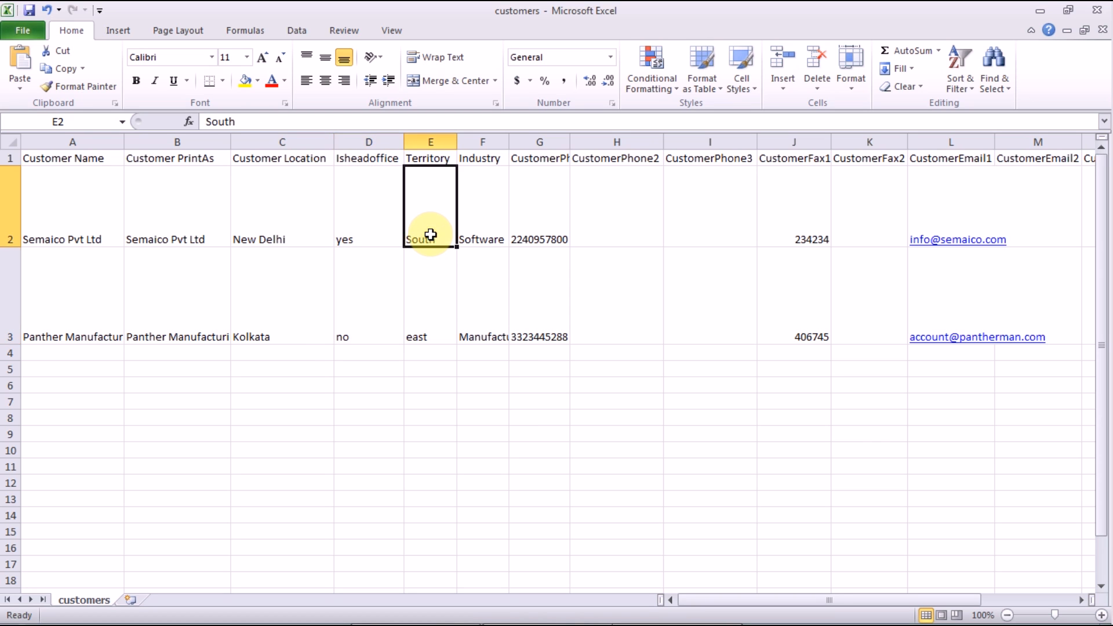
pyautogui.click(496, 214)
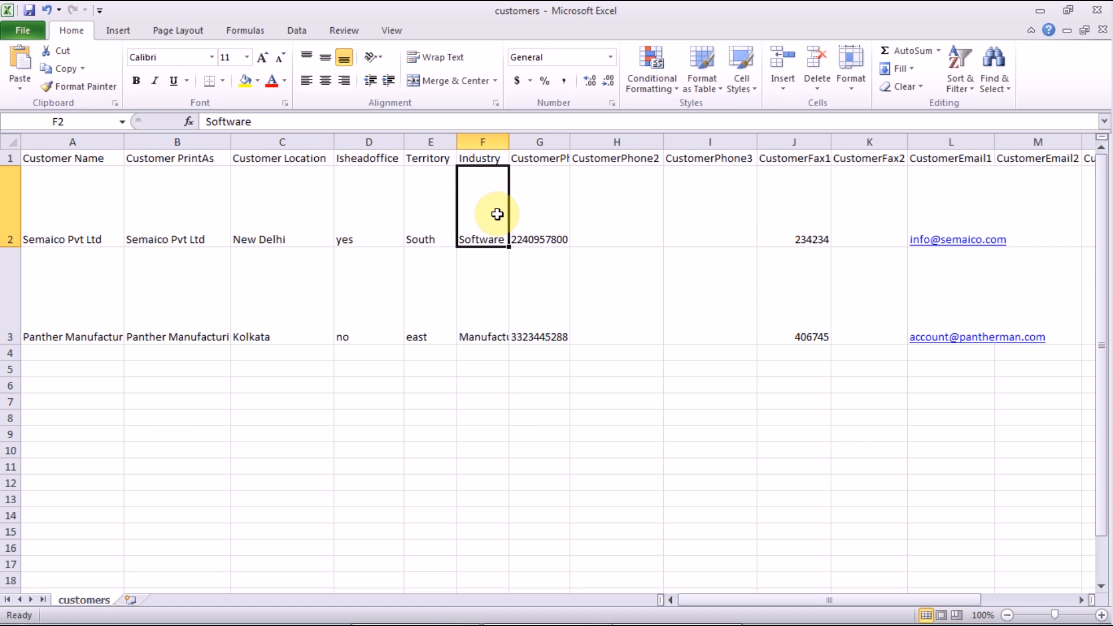
pyautogui.click(539, 207)
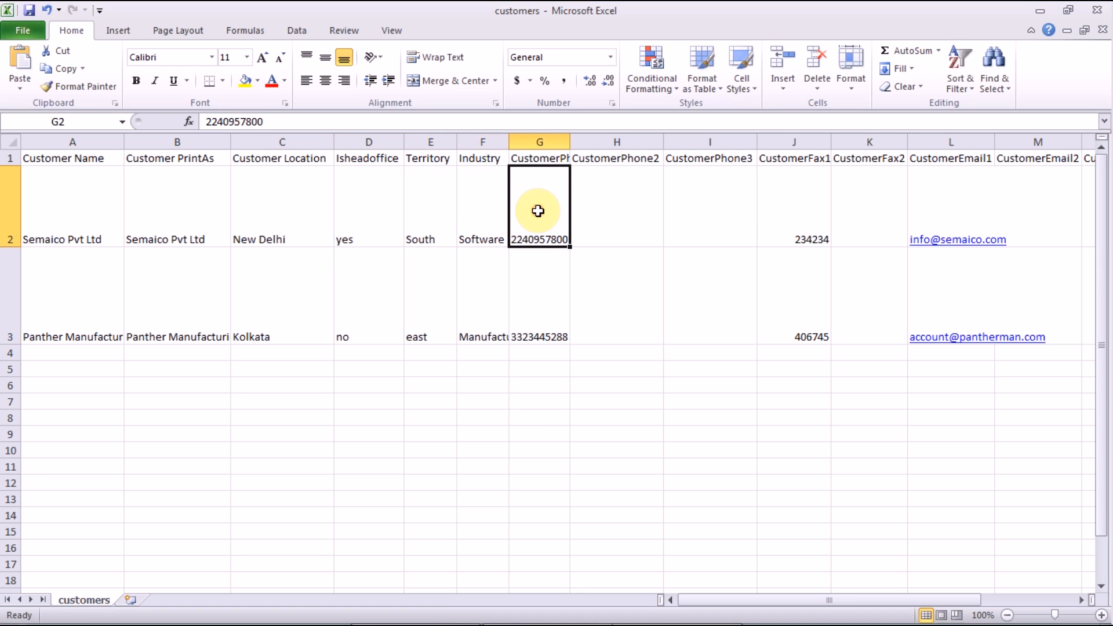
pyautogui.click(543, 141)
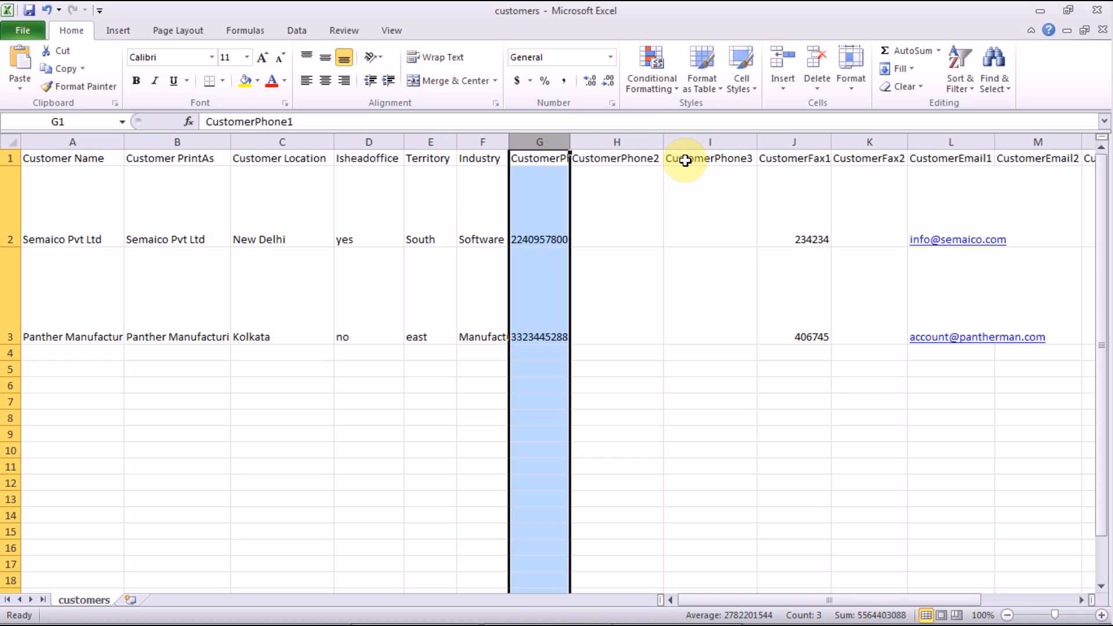
pyautogui.click(806, 142)
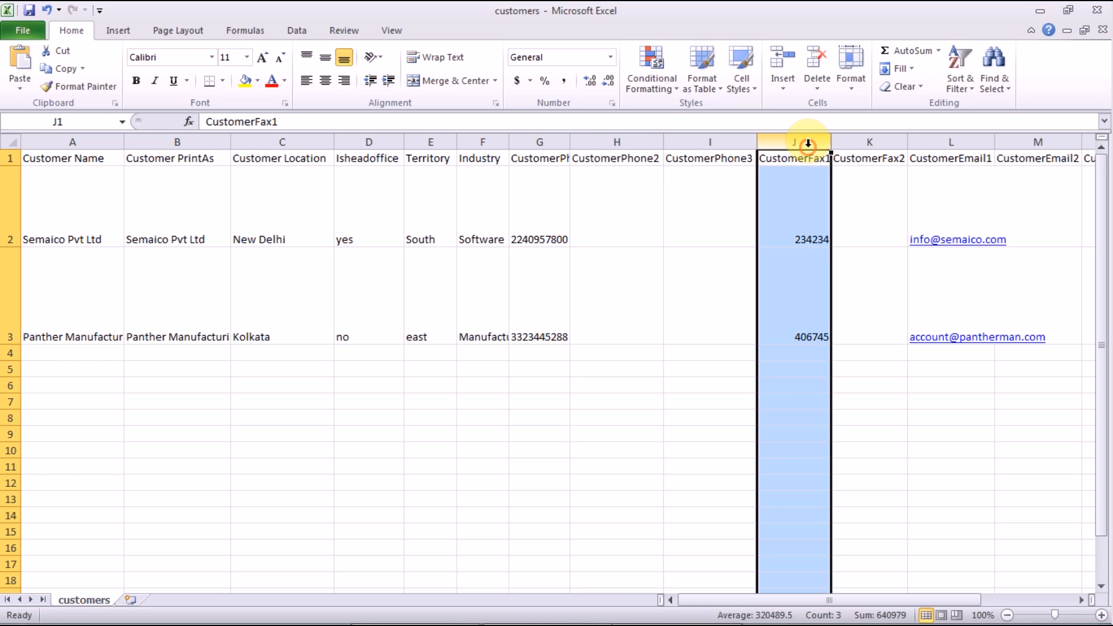
pyautogui.moveTo(980, 603); pyautogui.dragTo(1039, 604)
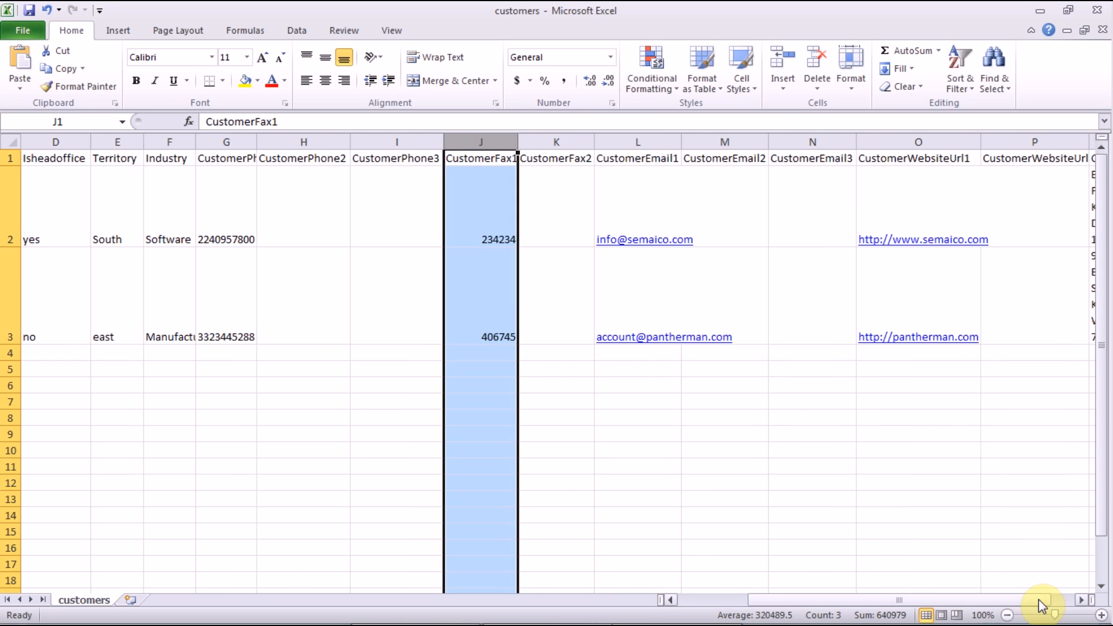
pyautogui.click(626, 193)
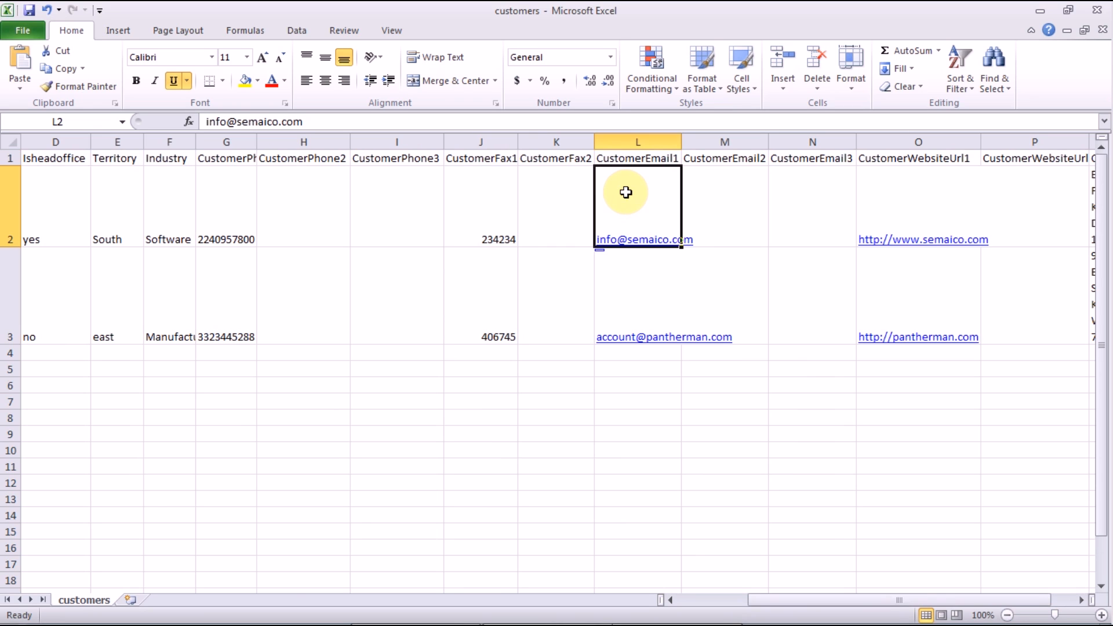
pyautogui.click(735, 199)
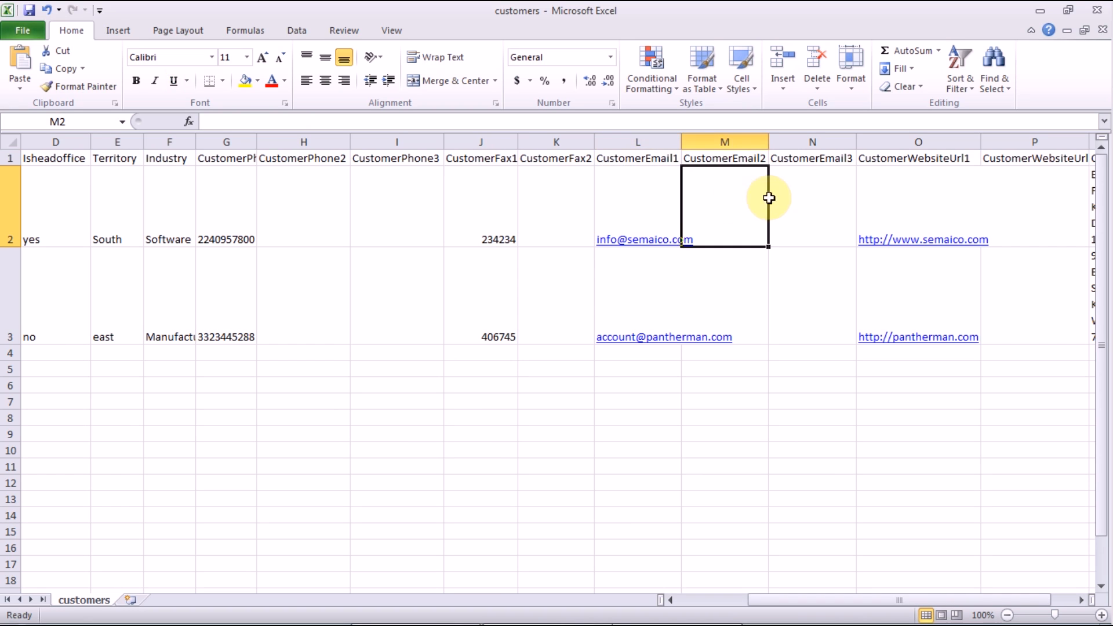
pyautogui.click(793, 197)
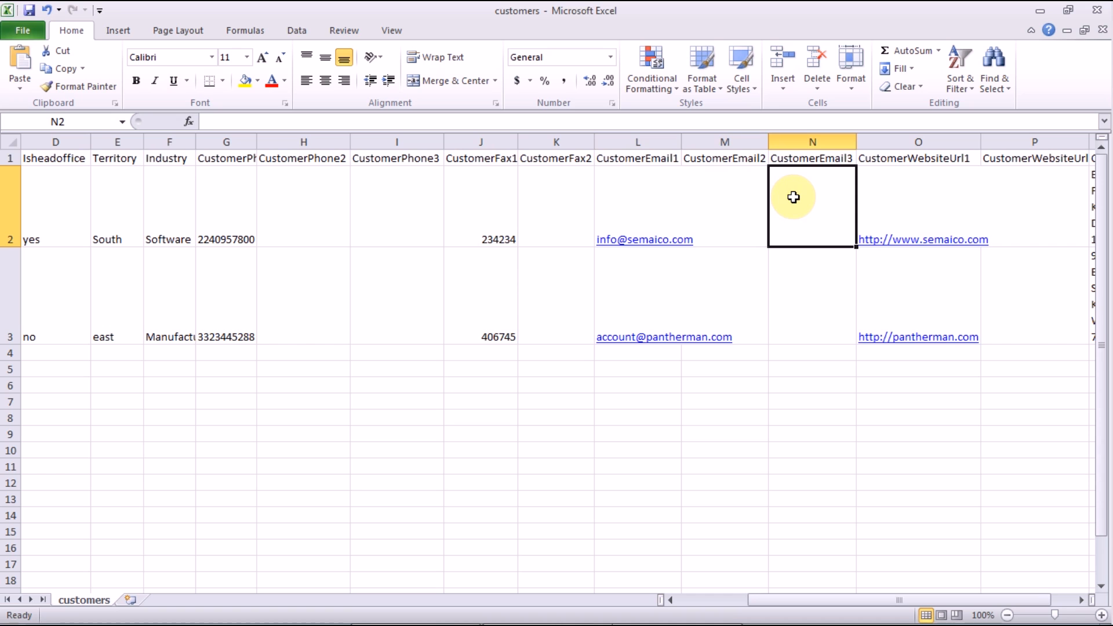
pyautogui.moveTo(1044, 600); pyautogui.dragTo(1075, 605)
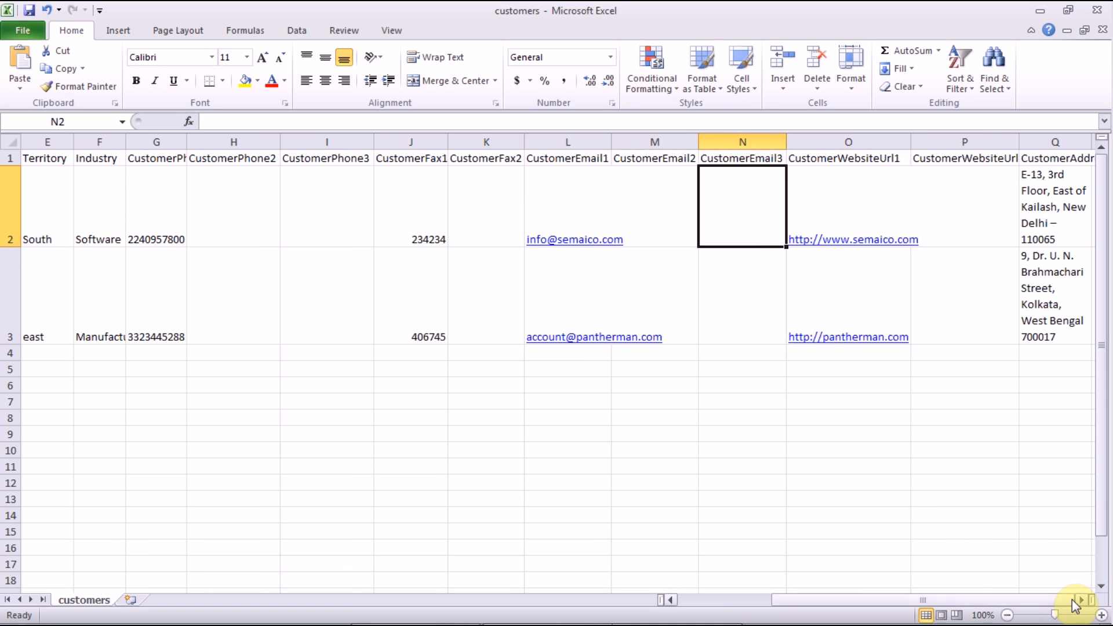
pyautogui.click(916, 203)
pyautogui.click(875, 196)
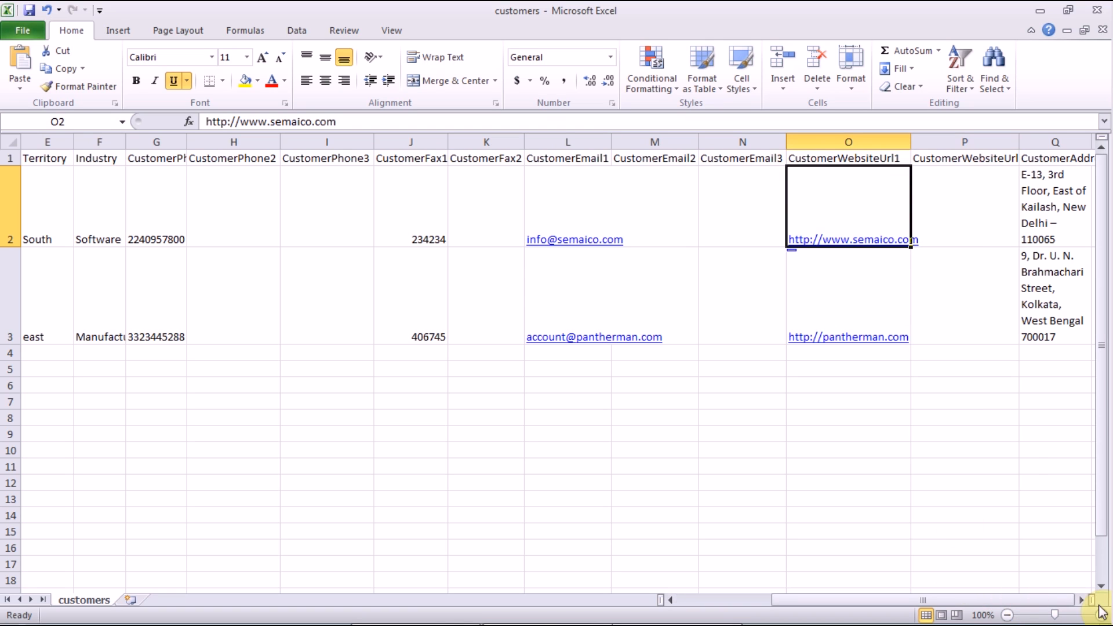
pyautogui.click(989, 219)
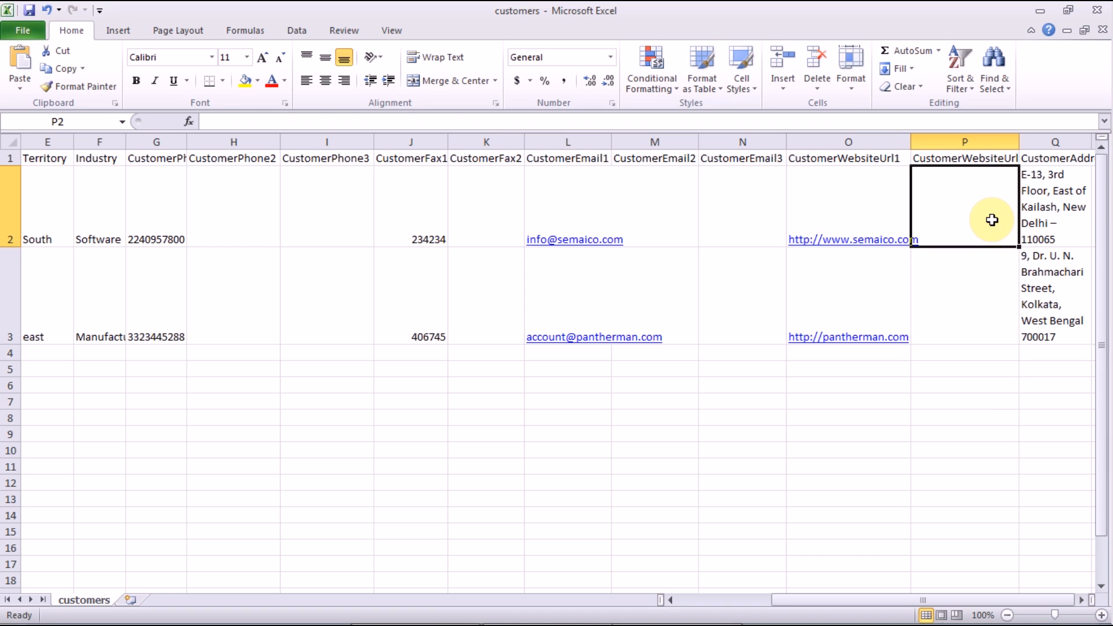
pyautogui.click(1043, 218)
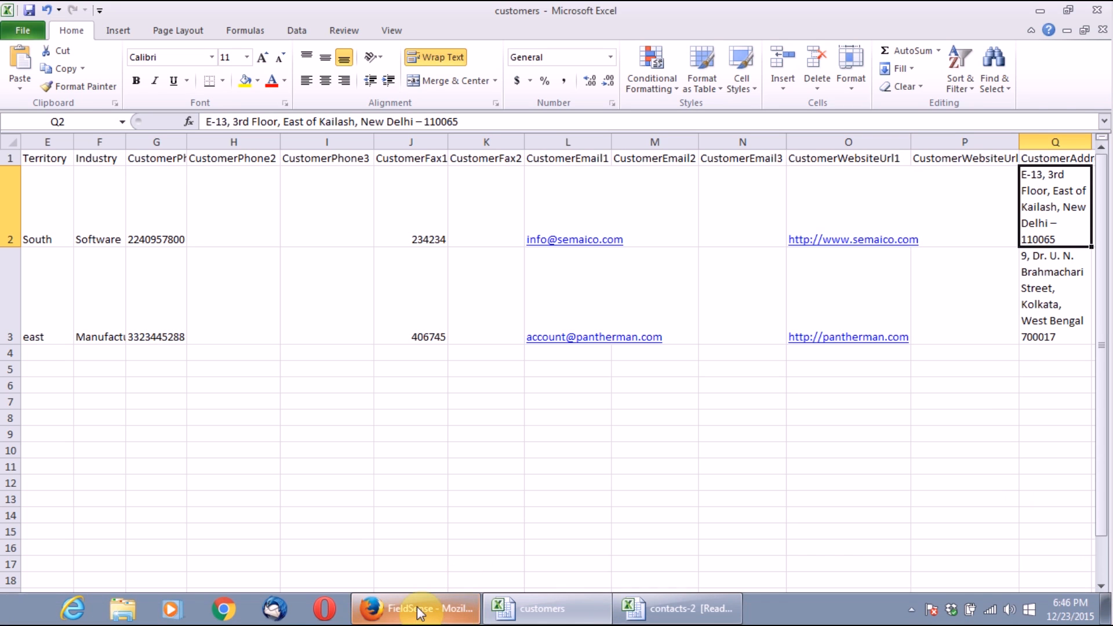
pyautogui.click(416, 608)
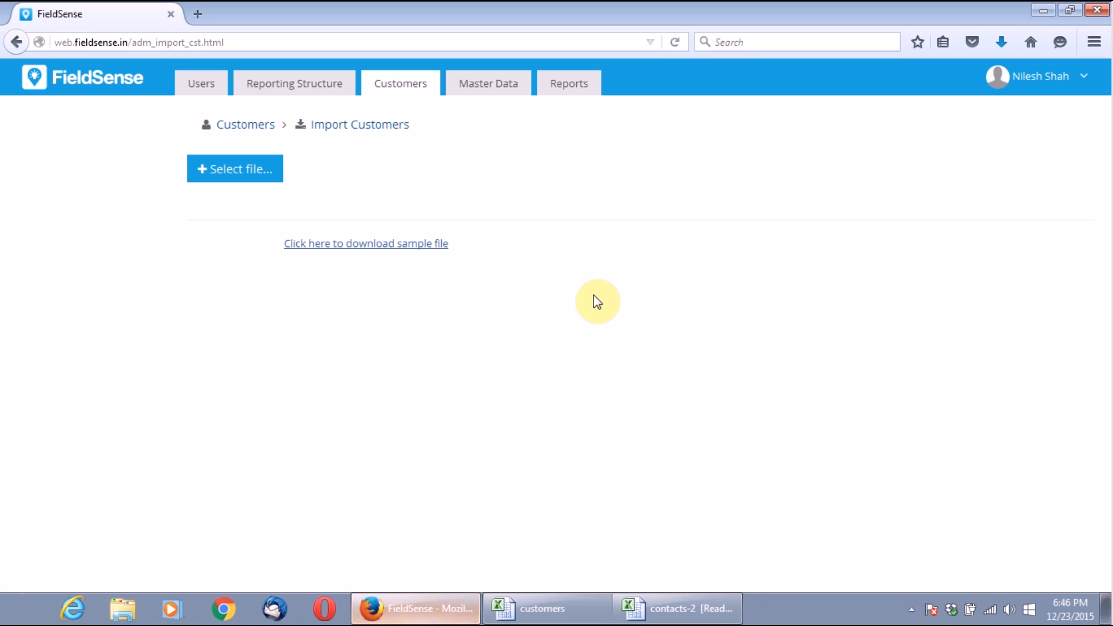
# Step: Select customers.csv from the Desktop and start the upload
pyautogui.click(250, 185)
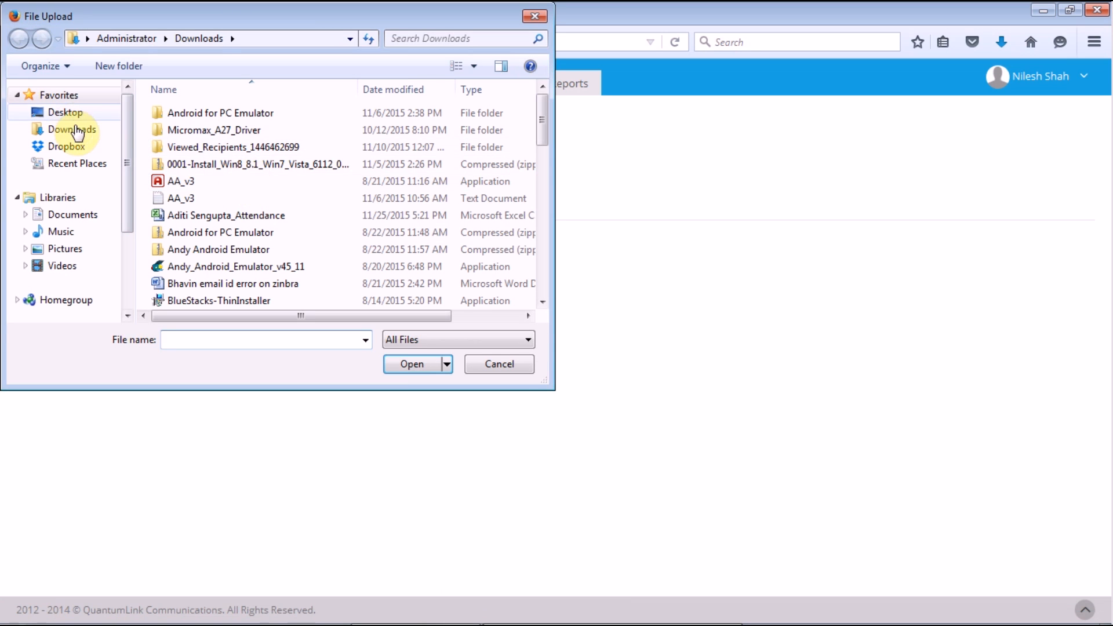
pyautogui.click(61, 113)
pyautogui.click(186, 340)
pyautogui.write('c')
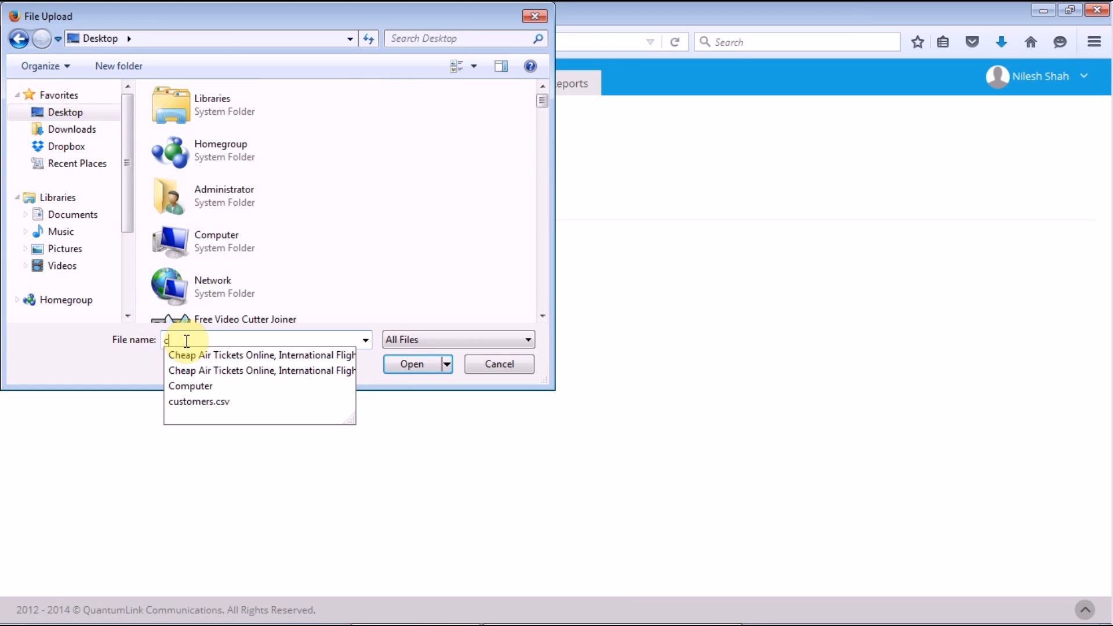
pyautogui.click(231, 403)
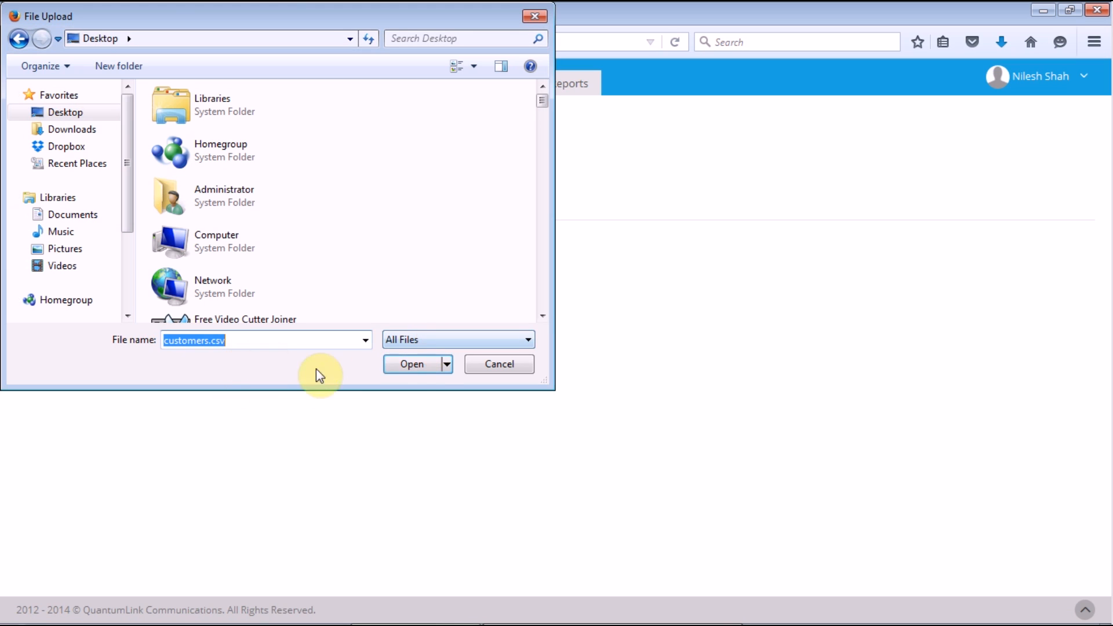
pyautogui.click(420, 371)
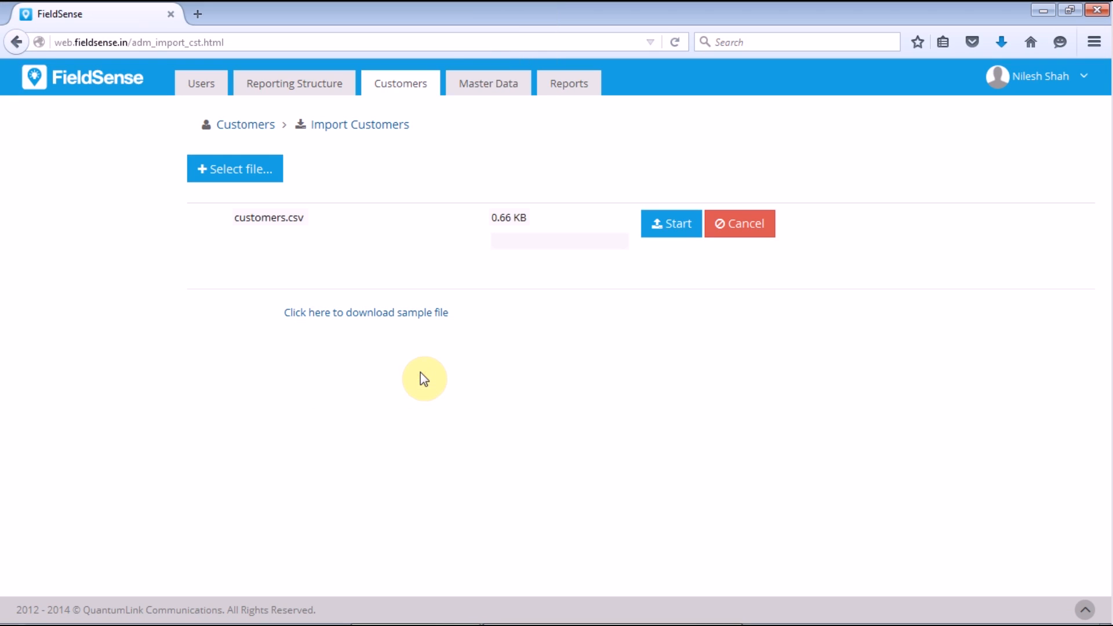
pyautogui.click(676, 232)
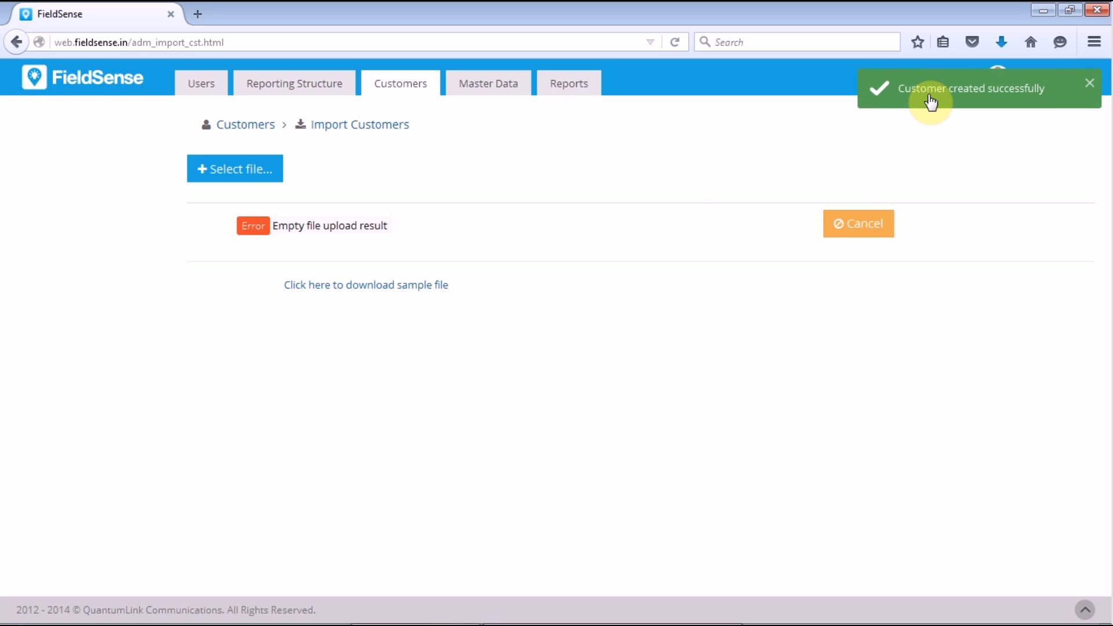
# Step: Open the Customers list and check the Semaico Pvt Ltd name in the customers workbook
pyautogui.click(389, 87)
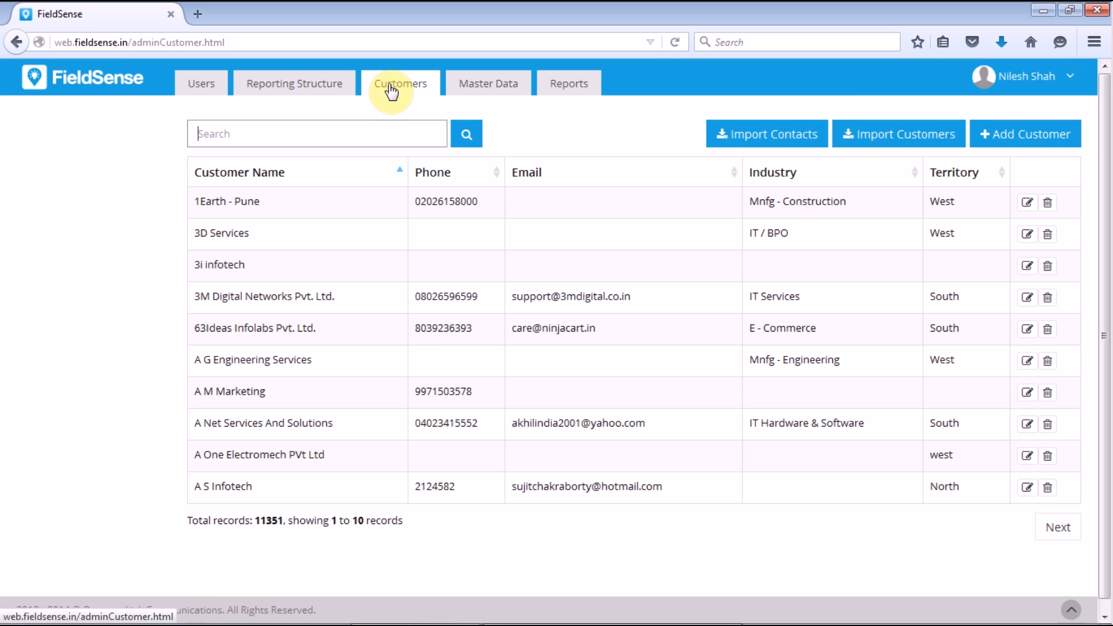
pyautogui.click(670, 611)
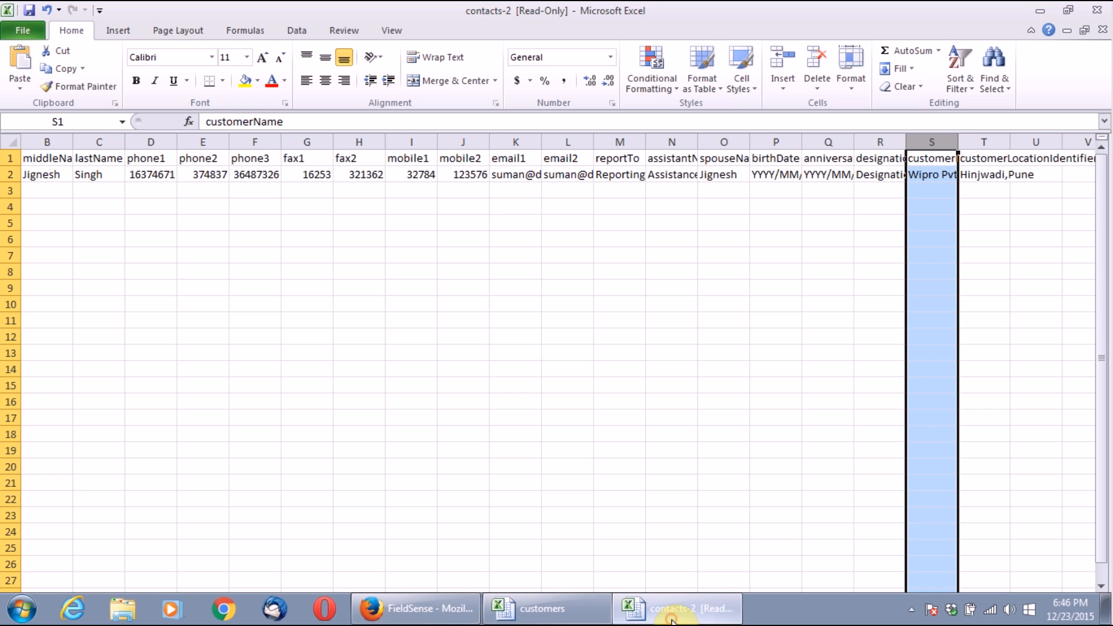
pyautogui.click(559, 608)
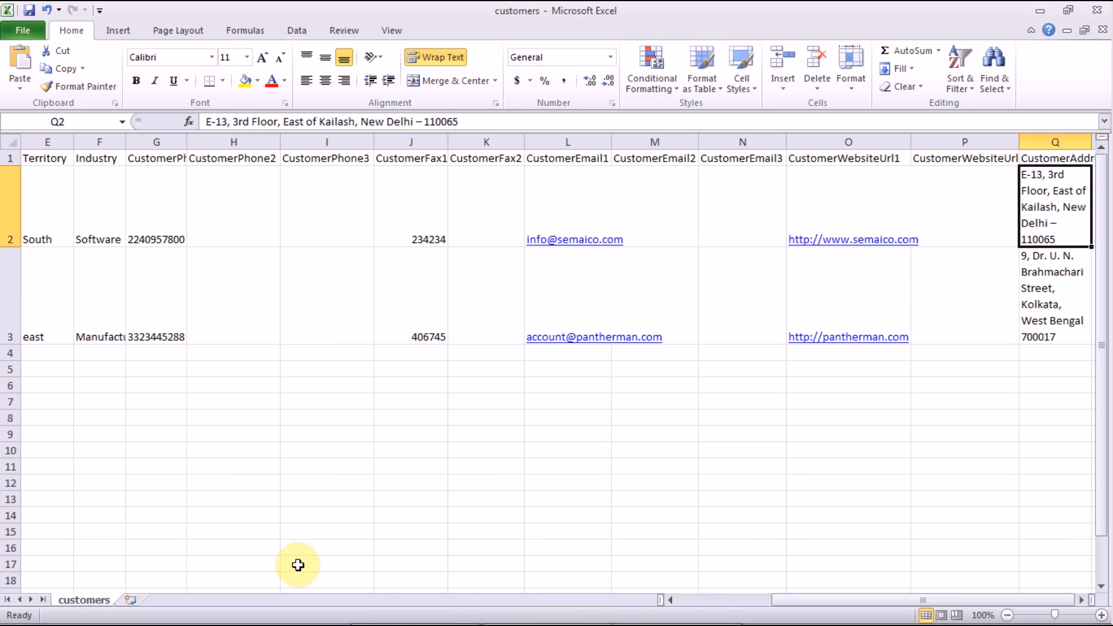
pyautogui.click(688, 602)
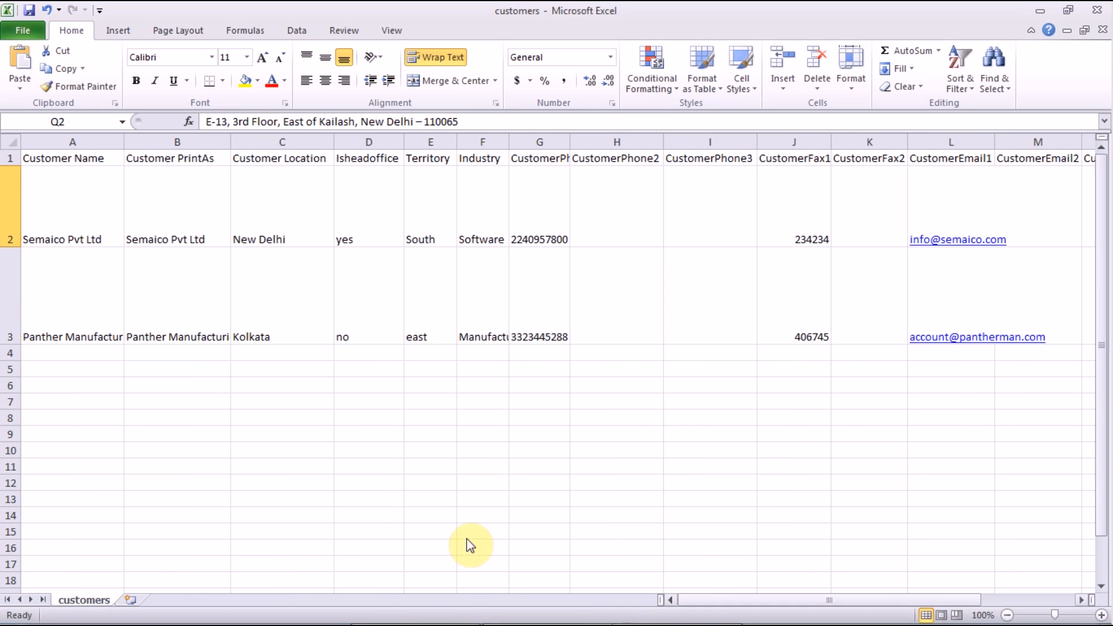
pyautogui.click(63, 218)
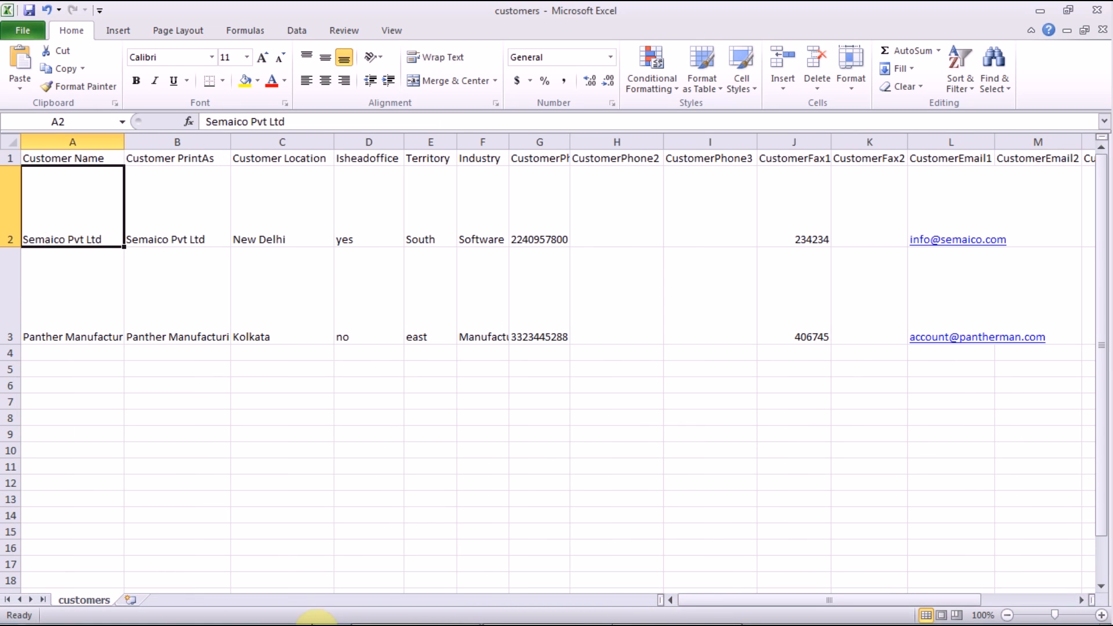
# Step: Search the FieldSense customers for 'semaico'
pyautogui.click(447, 622)
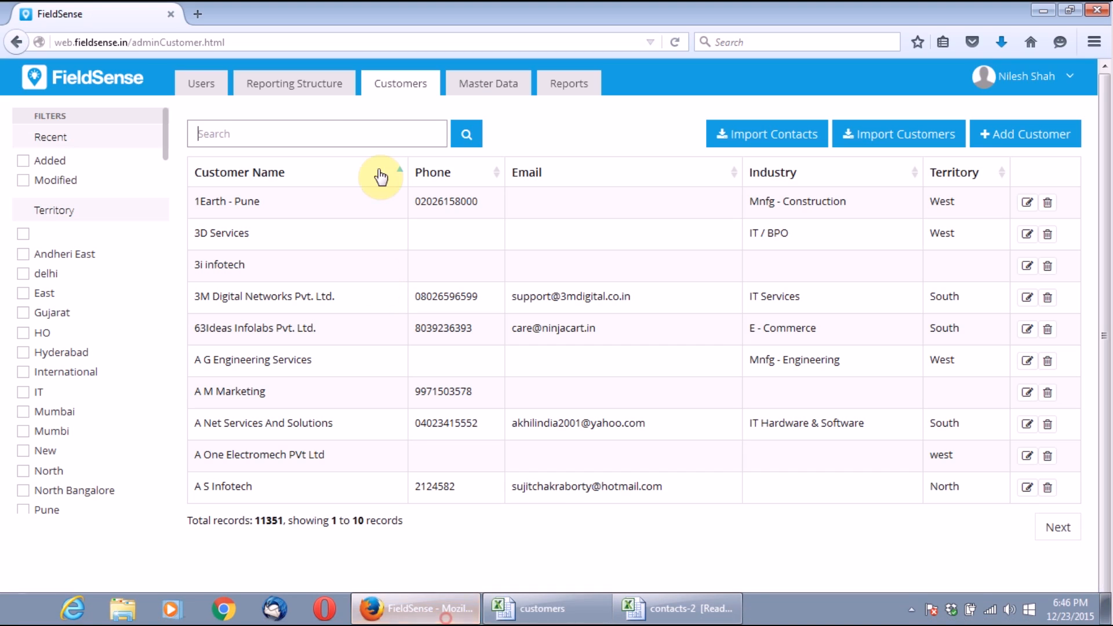
pyautogui.click(302, 138)
pyautogui.write('semaico')
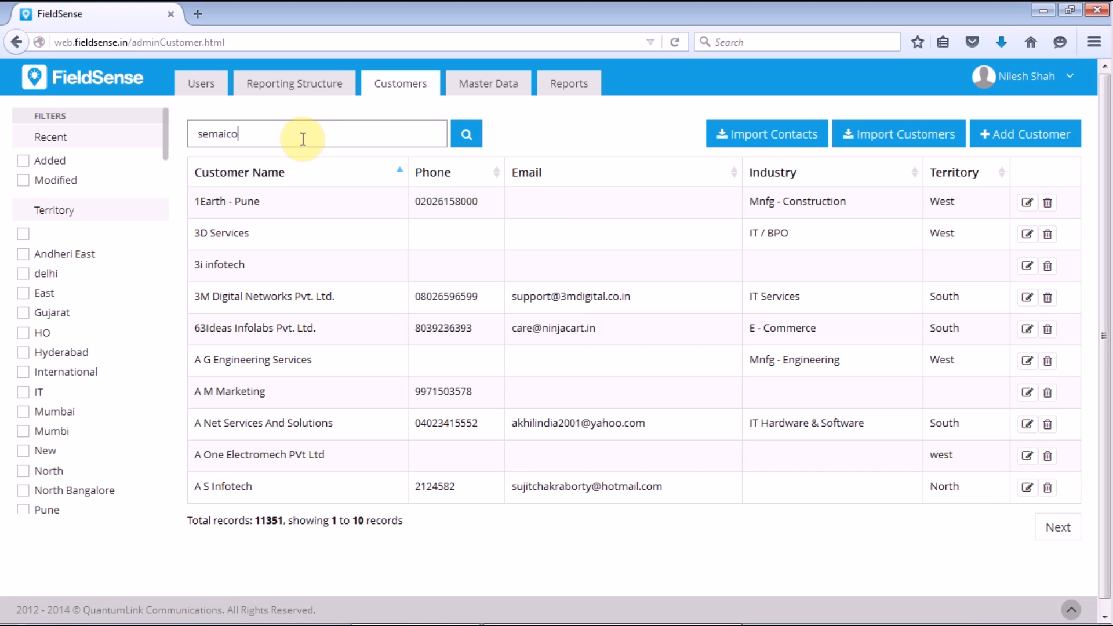
pyautogui.click(470, 139)
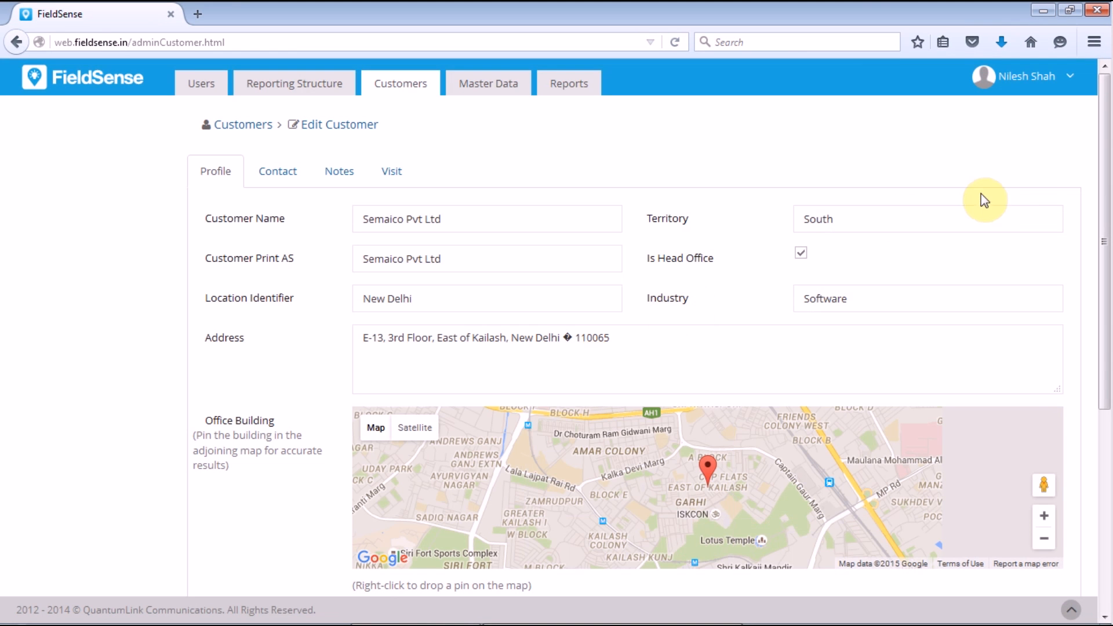
# Step: Pin the Semaico office location on the map, save the profile, and return to the top
pyautogui.moveTo(1105, 149); pyautogui.dragTo(1109, 210)
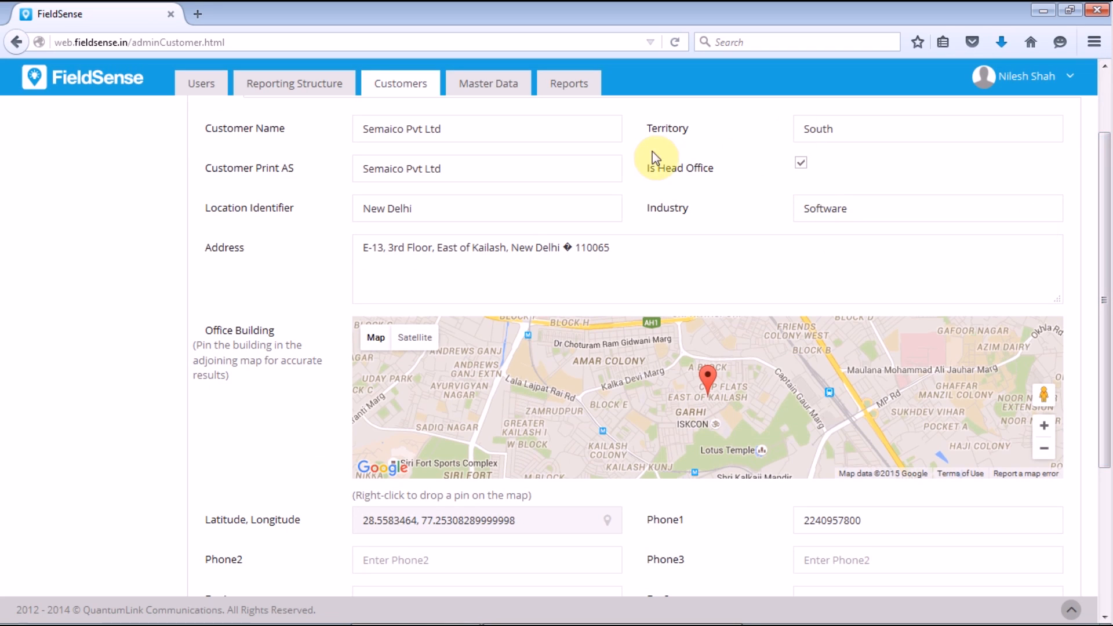
pyautogui.moveTo(1104, 232); pyautogui.dragTo(1108, 328)
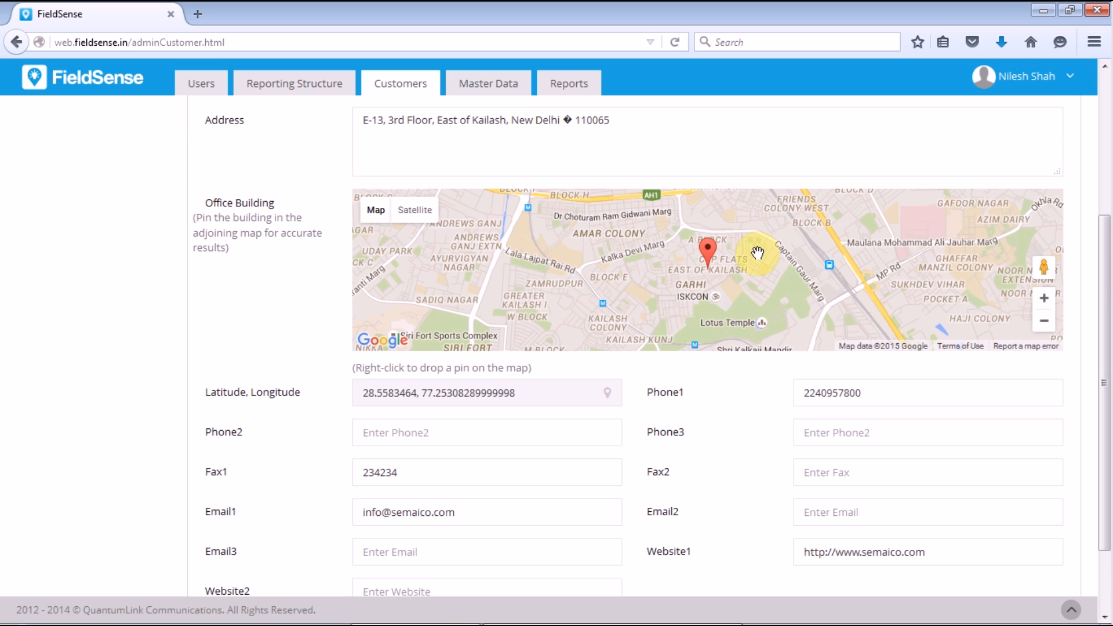
pyautogui.rightClick(721, 266)
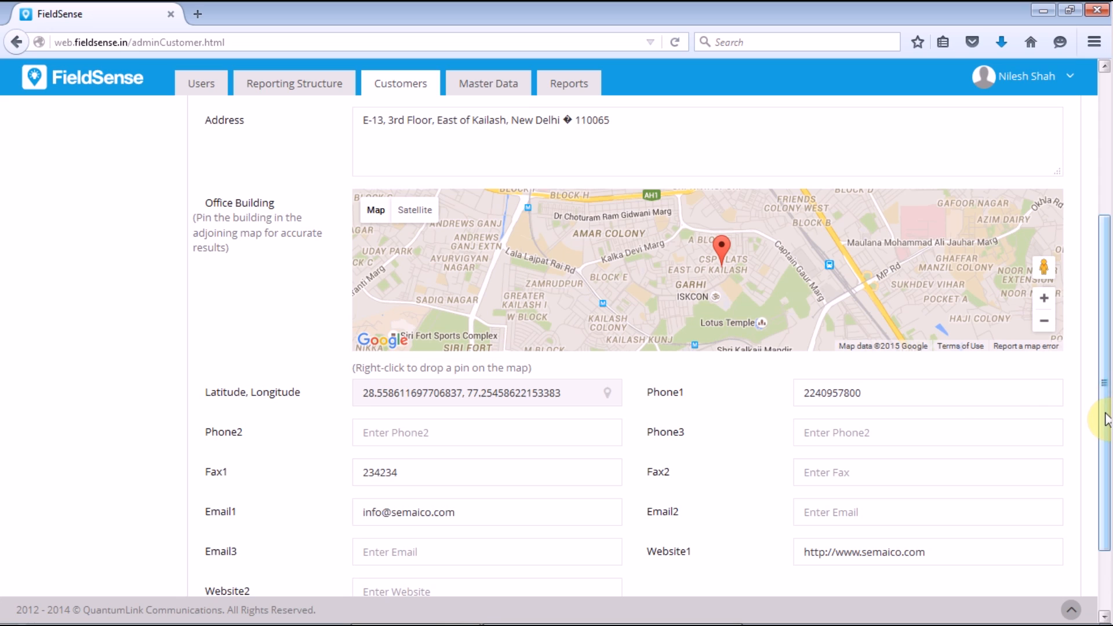
pyautogui.moveTo(1105, 415); pyautogui.dragTo(1105, 459)
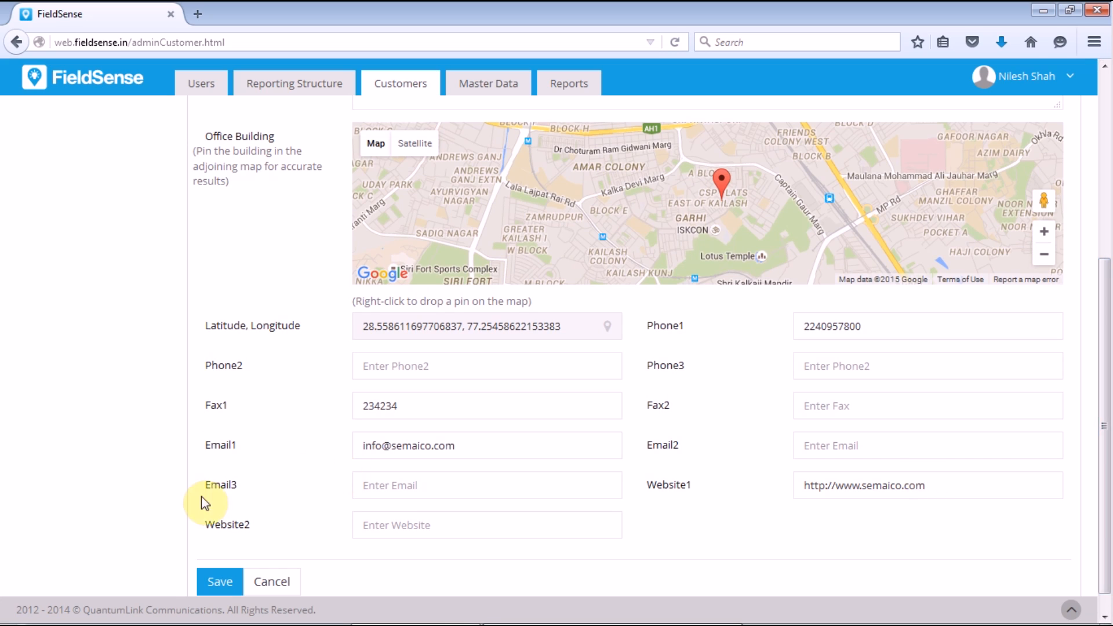
pyautogui.click(221, 583)
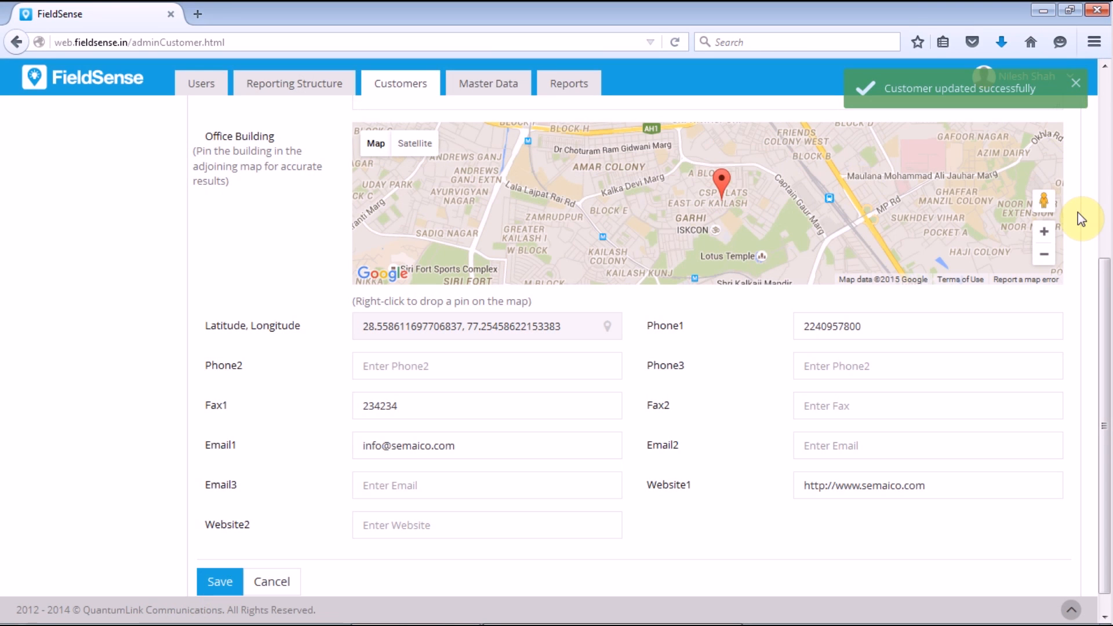
pyautogui.moveTo(1103, 303); pyautogui.dragTo(1107, 194)
pyautogui.scroll(2, 1107, 196)
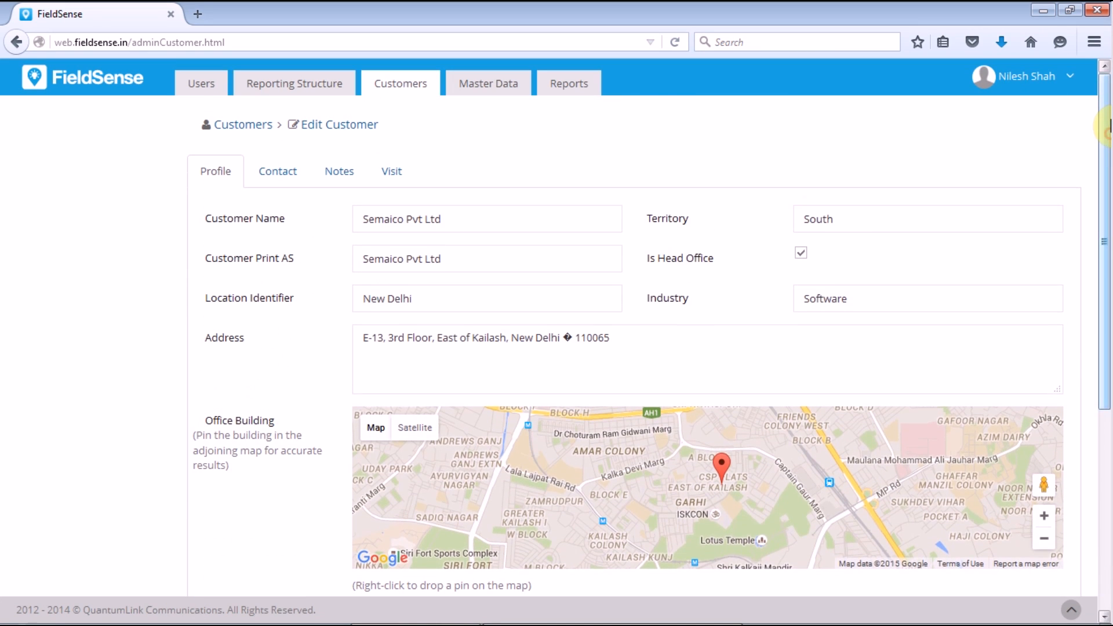
# Step: Start a new contact with first name, last name and designation Assistant Manager
pyautogui.click(282, 173)
pyautogui.click(1043, 237)
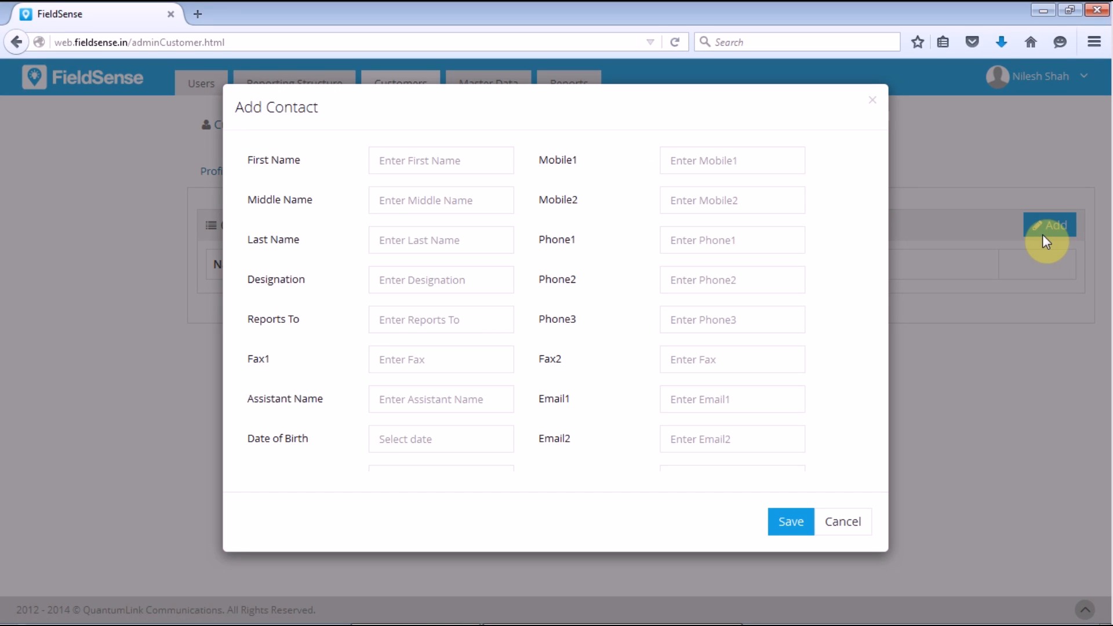
pyautogui.click(400, 160)
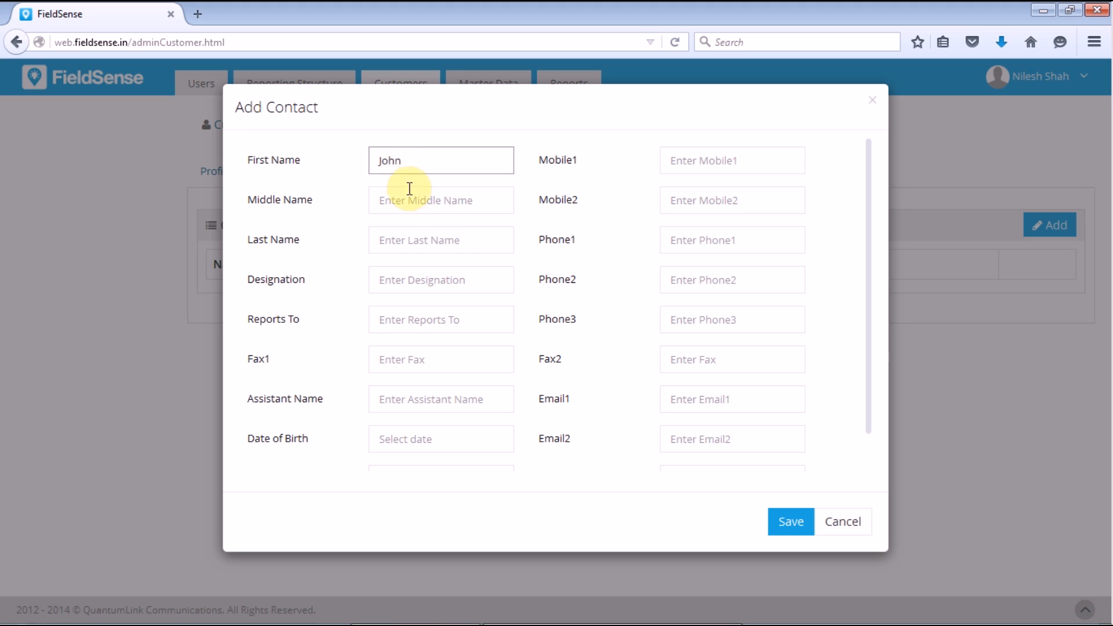
pyautogui.click(410, 236)
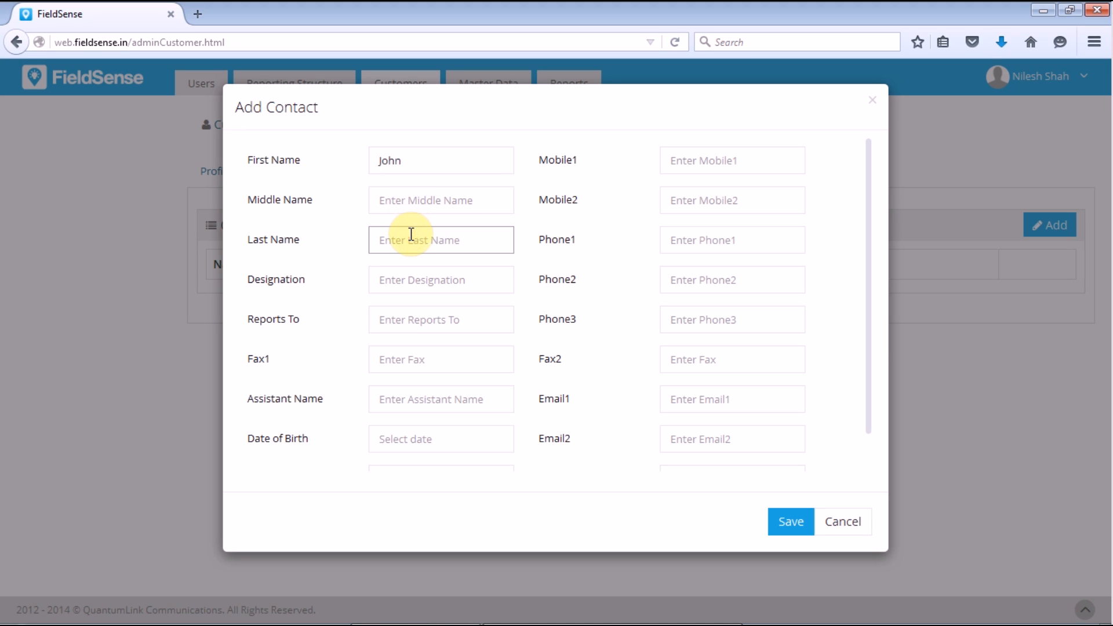
pyautogui.write('Travolta')
pyautogui.click(404, 277)
pyautogui.write('Assistant Manager')
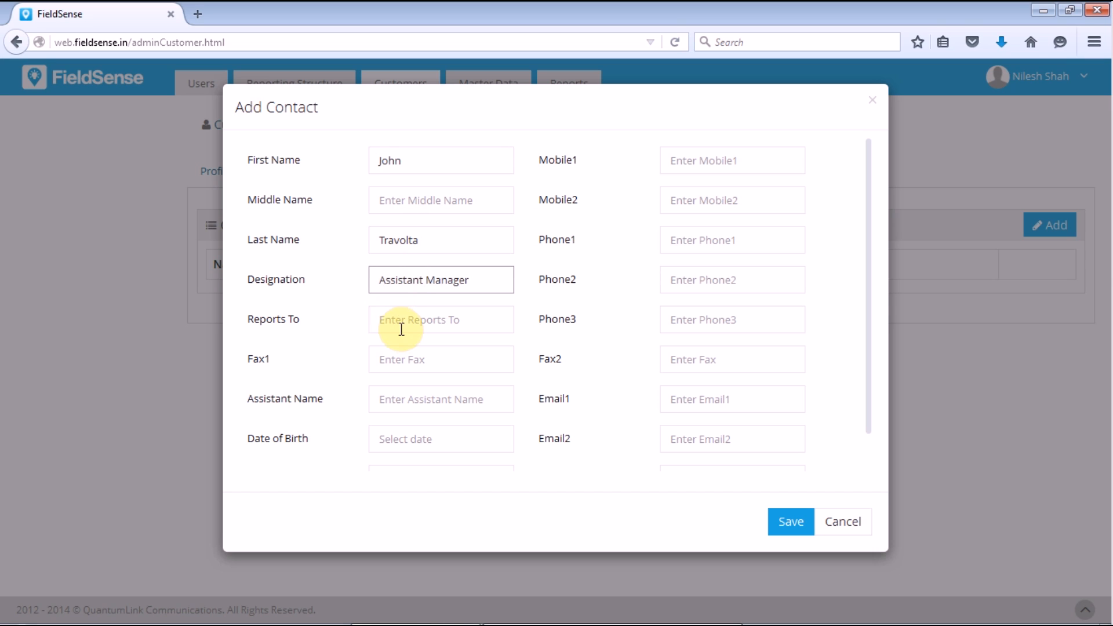
# Step: Set the contact to report to Deputy Manager and fill in the assistant's name
pyautogui.click(398, 321)
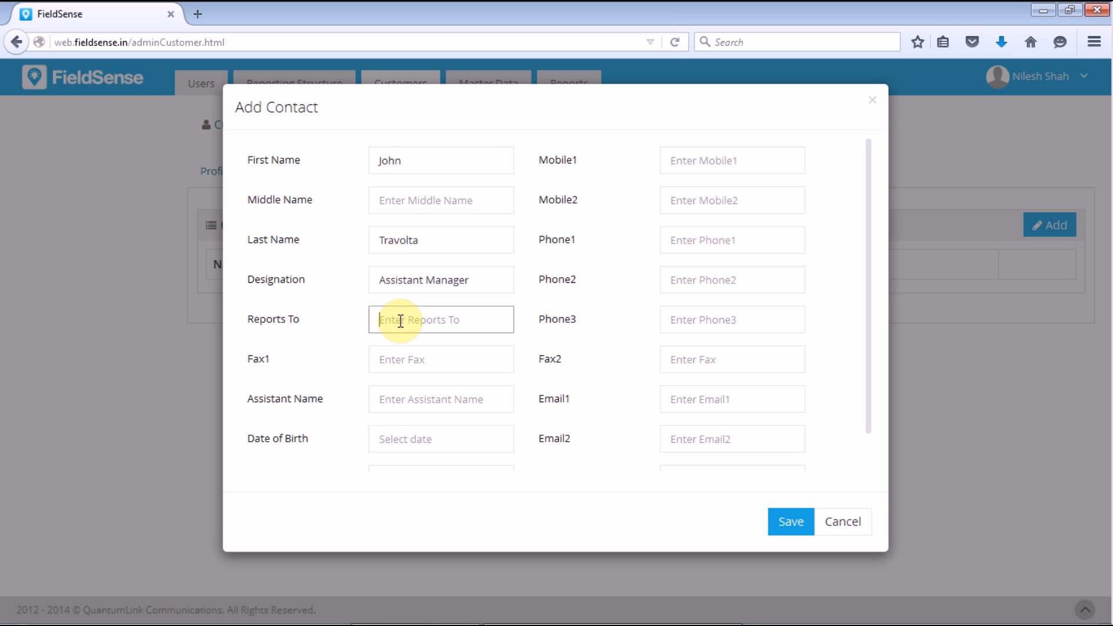
pyautogui.write('Deputy Manager')
pyautogui.click(407, 363)
pyautogui.click(412, 396)
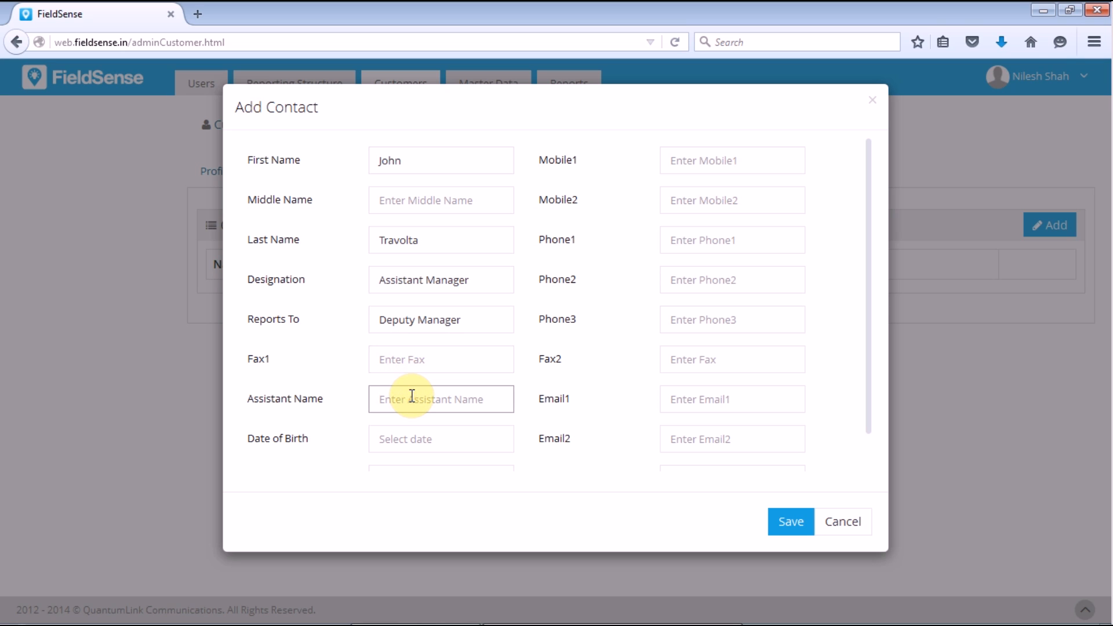
pyautogui.write('Anne')
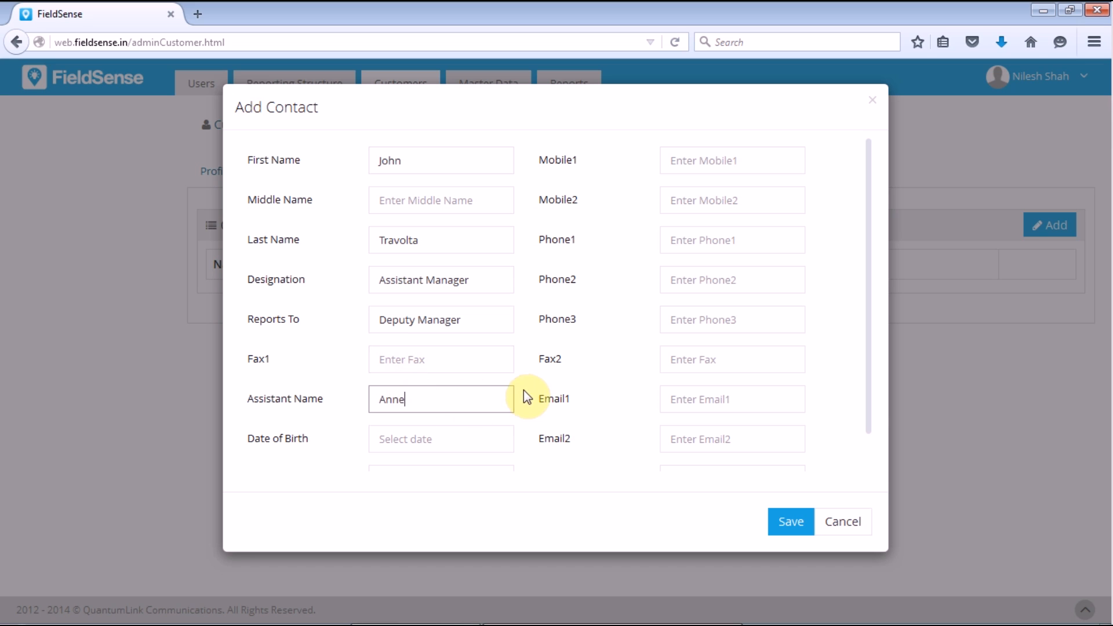
# Step: Enter the contact's mobile number and e-mail address, then save the contact
pyautogui.click(458, 442)
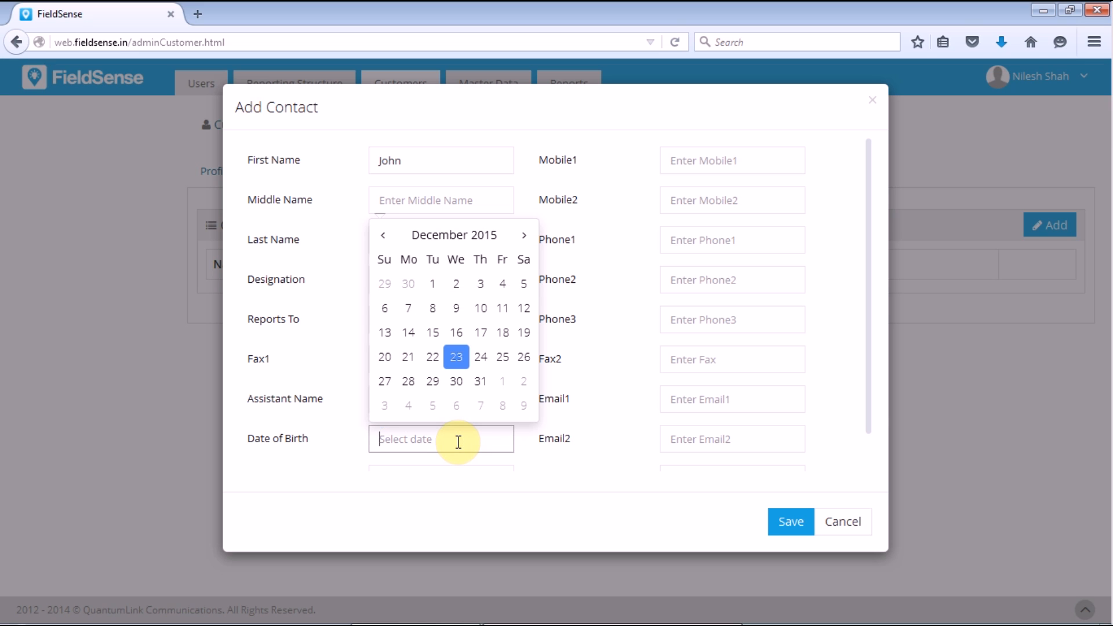
pyautogui.click(722, 157)
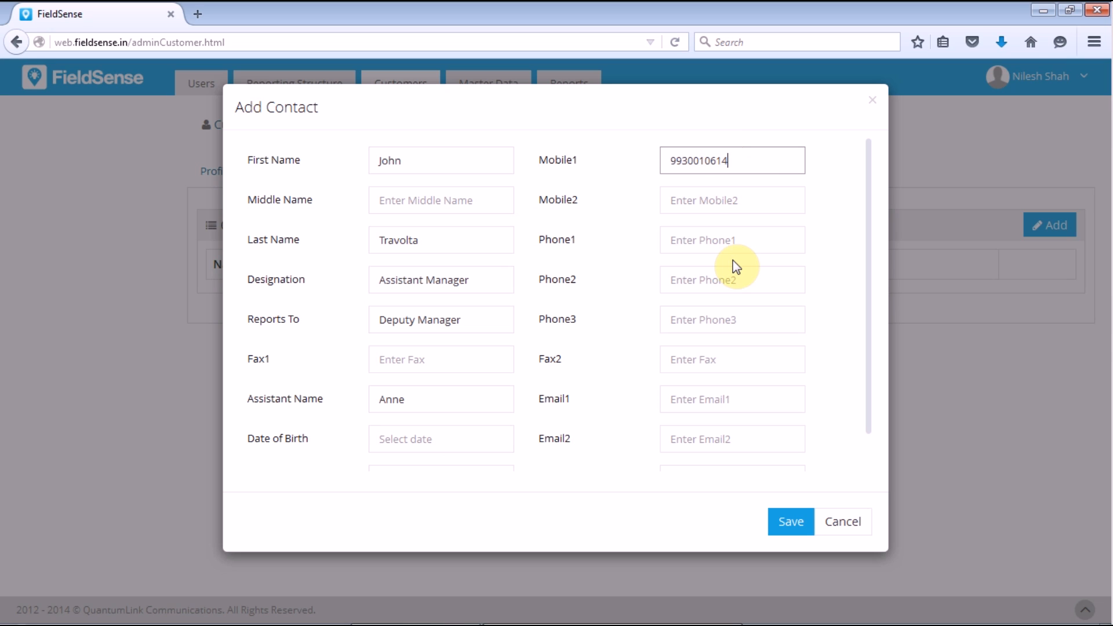
pyautogui.click(671, 396)
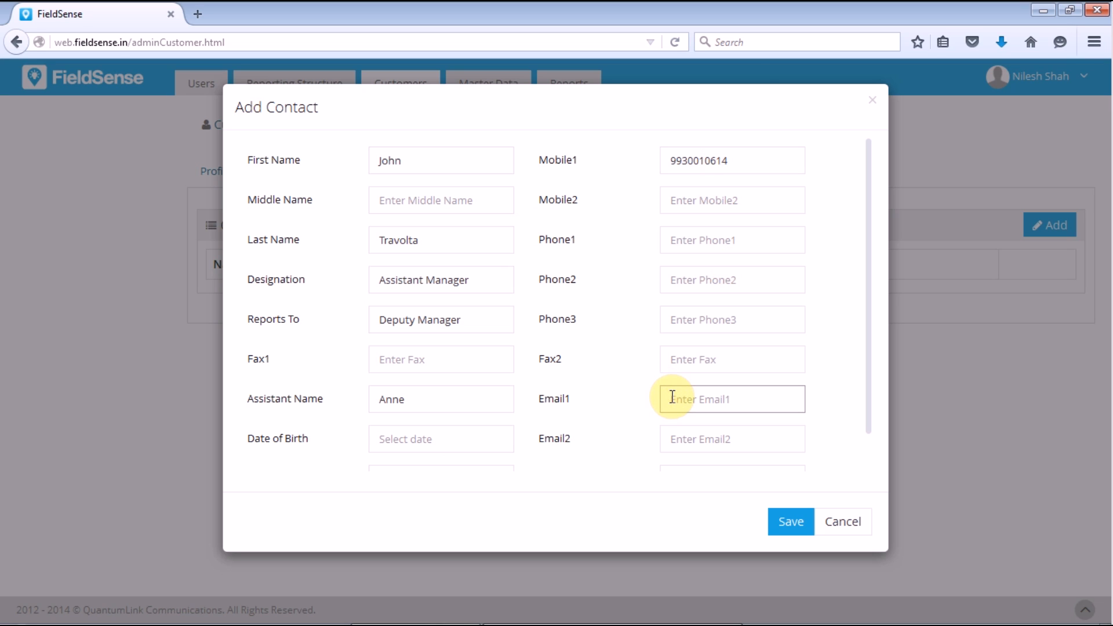
pyautogui.click(785, 517)
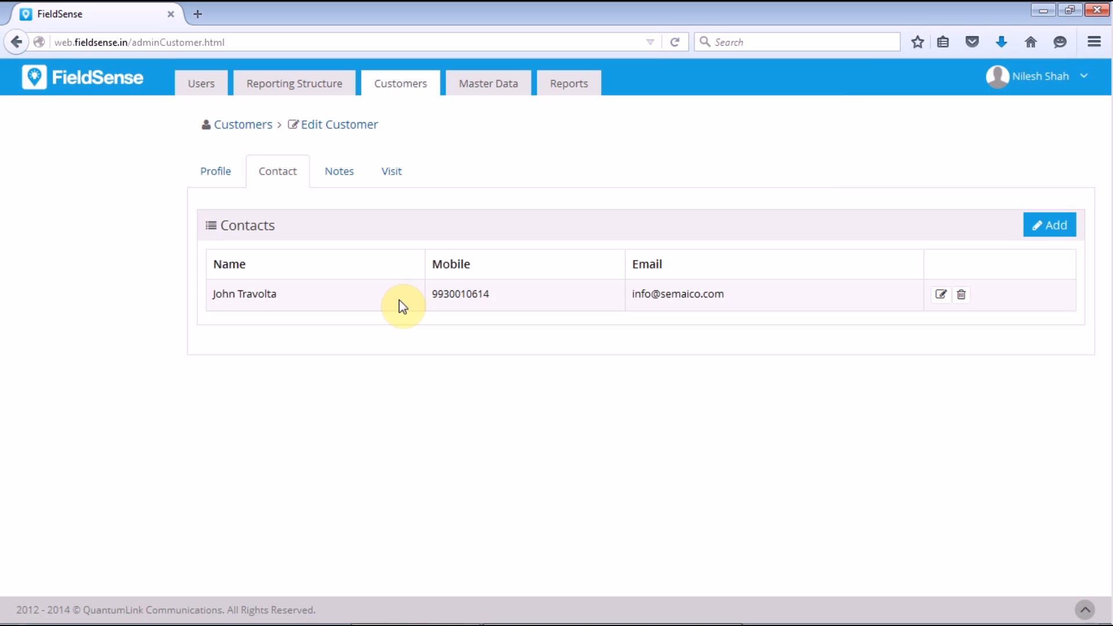
# Step: Re-save the contact's details and bring up the customer's Notes
pyautogui.click(941, 294)
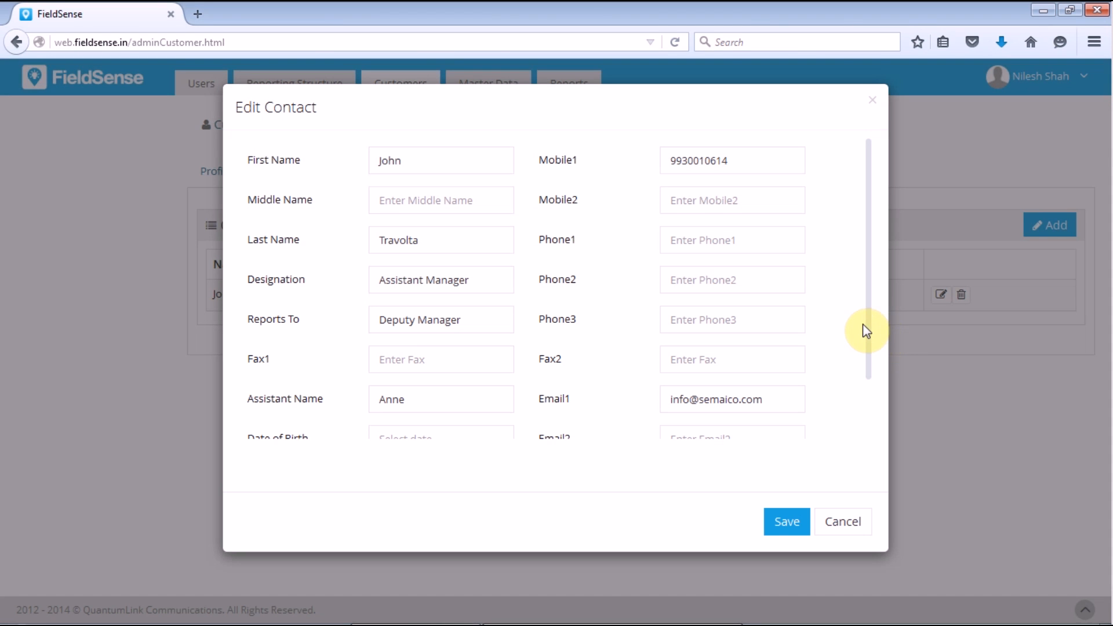
pyautogui.moveTo(868, 328); pyautogui.dragTo(866, 460)
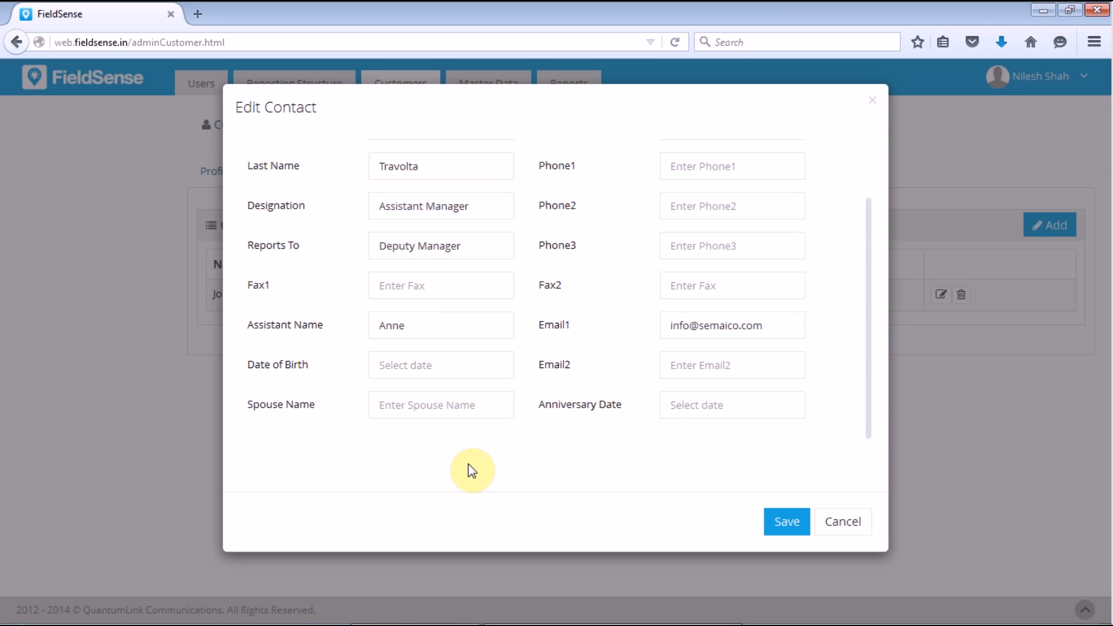
pyautogui.click(778, 527)
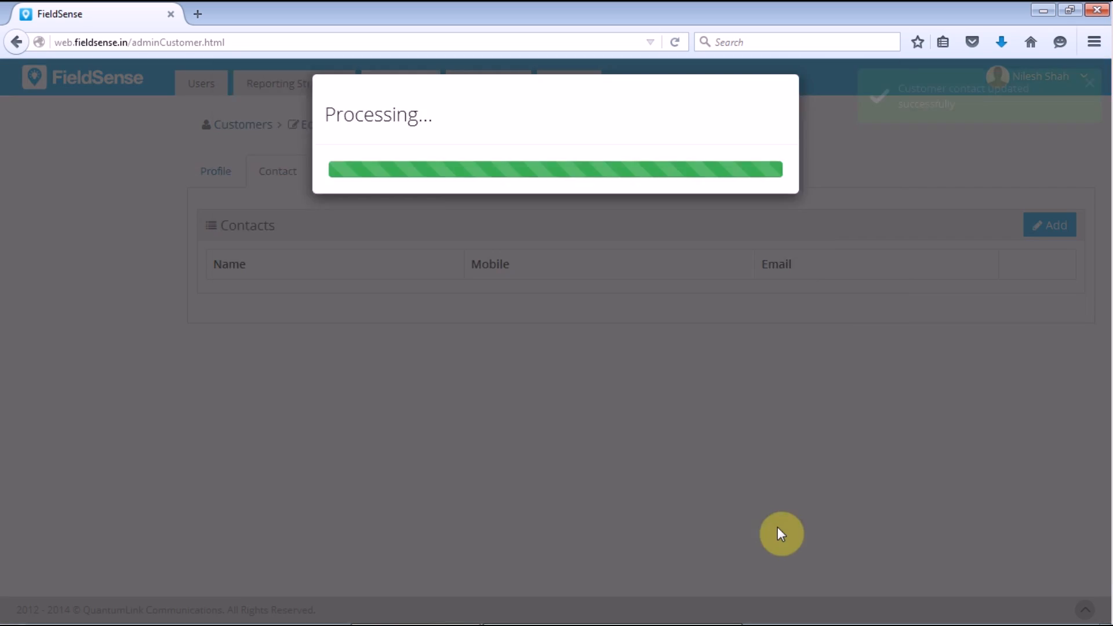
pyautogui.click(332, 175)
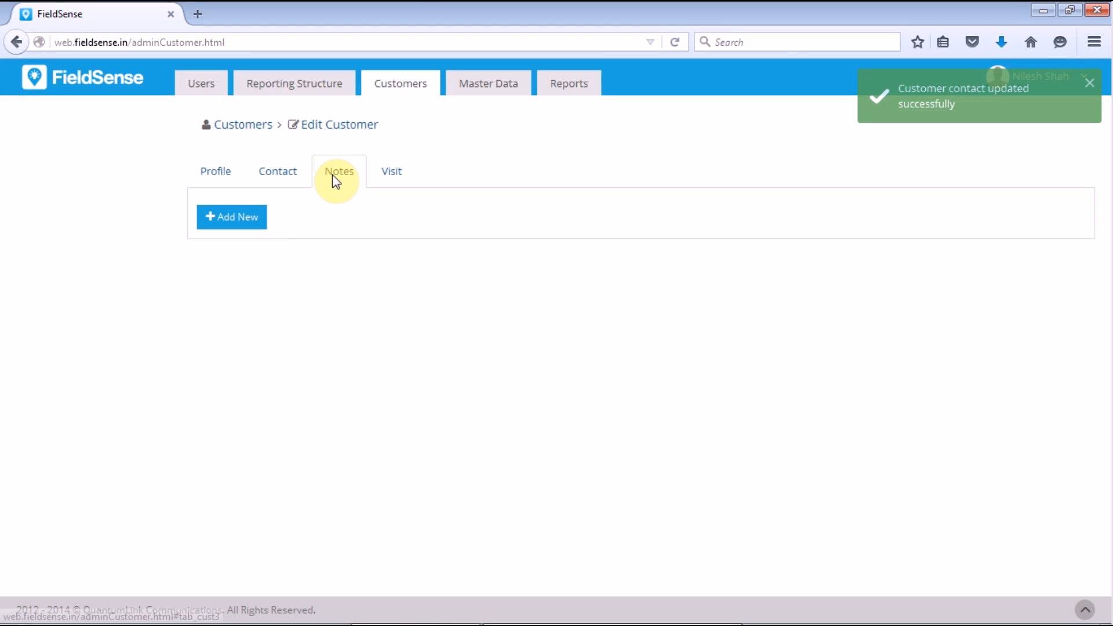
# Step: Cancel a new note without adding it and show the customer's Visit tab
pyautogui.click(263, 222)
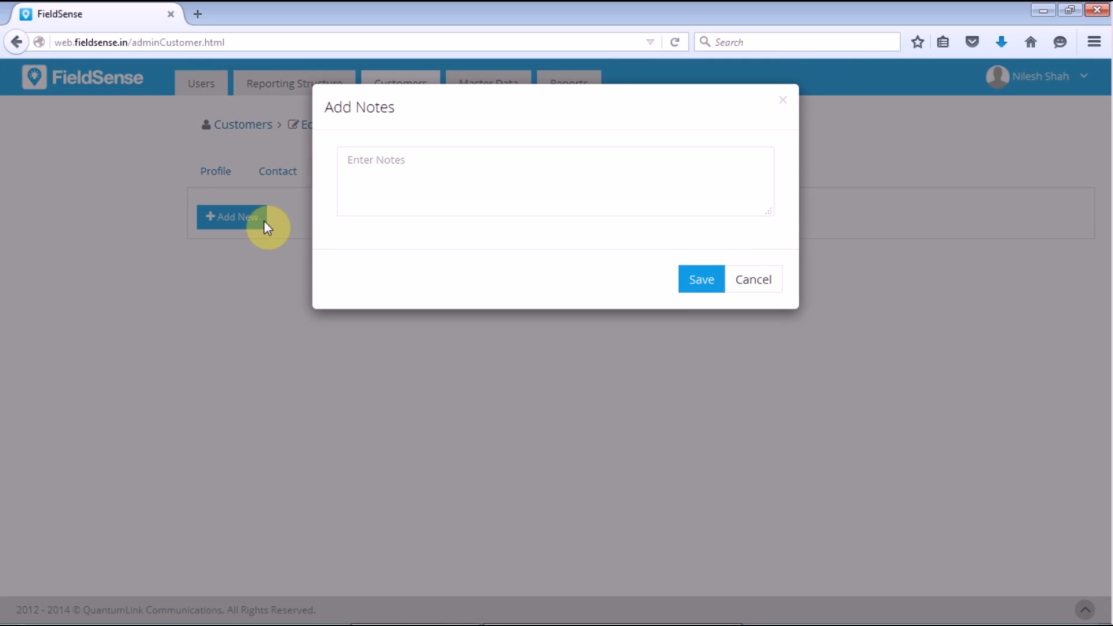
pyautogui.click(756, 278)
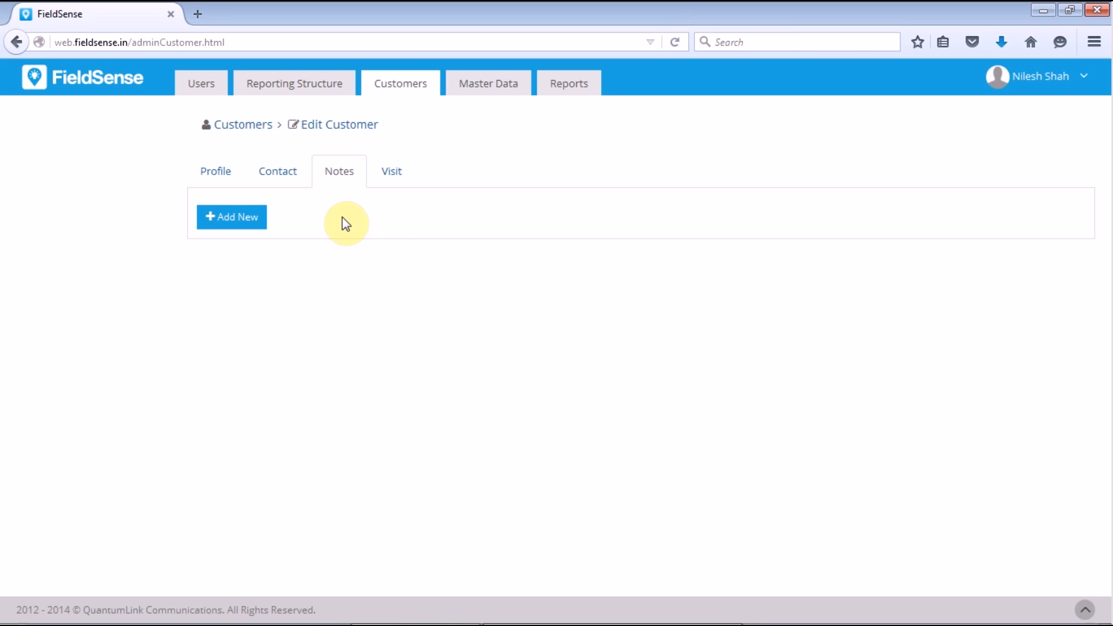
pyautogui.click(393, 172)
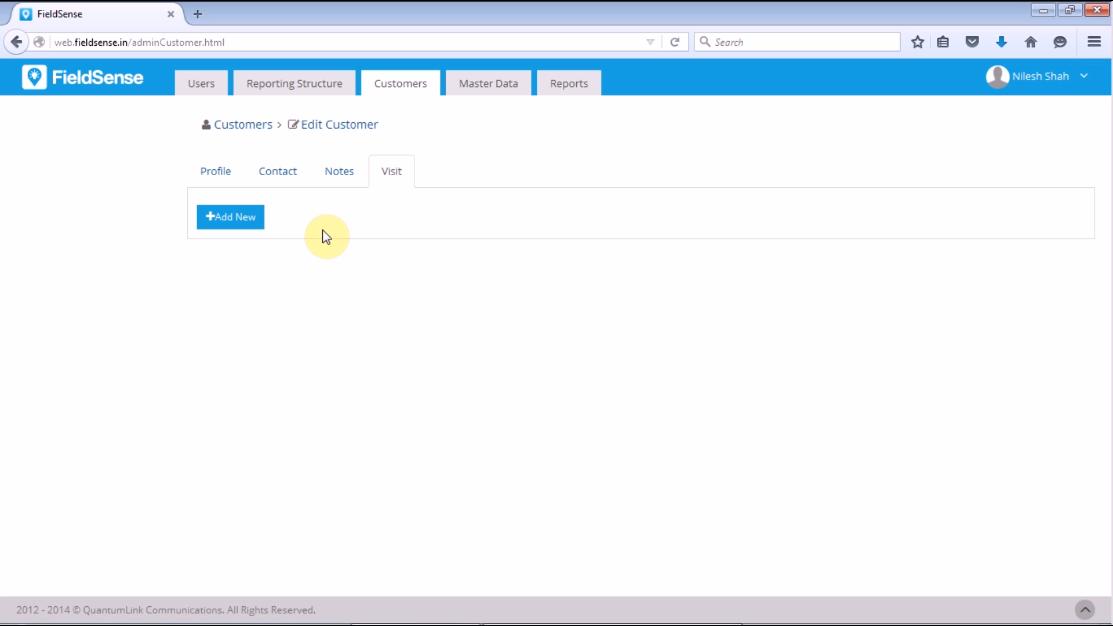
# Step: Start a new visit linked to the new contact and dated 24-12-2015
pyautogui.click(253, 219)
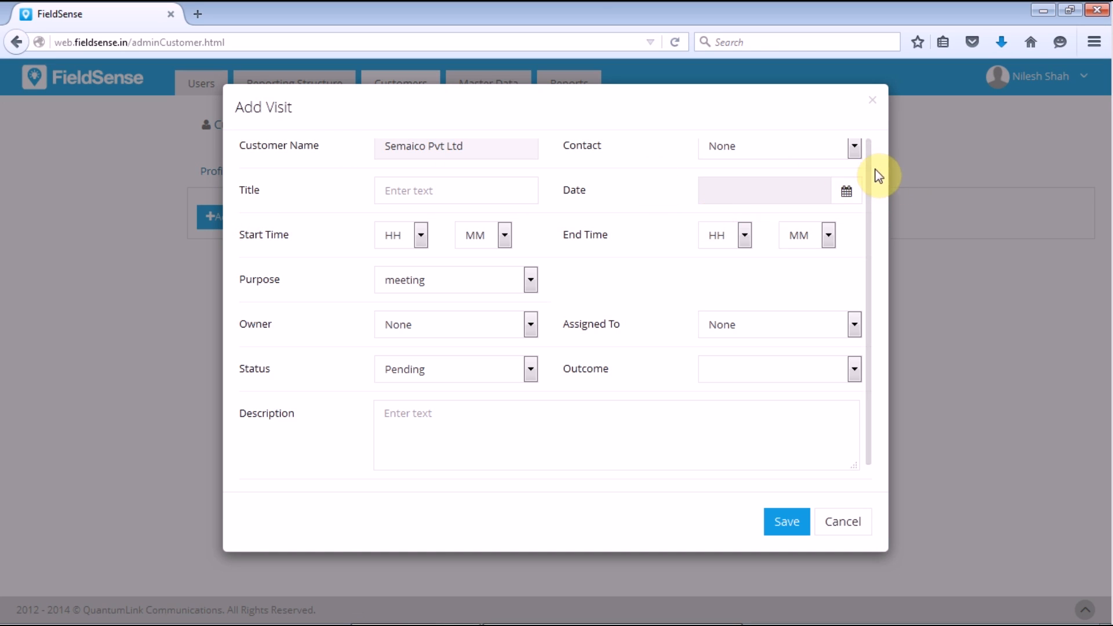
pyautogui.moveTo(868, 184); pyautogui.dragTo(871, 166)
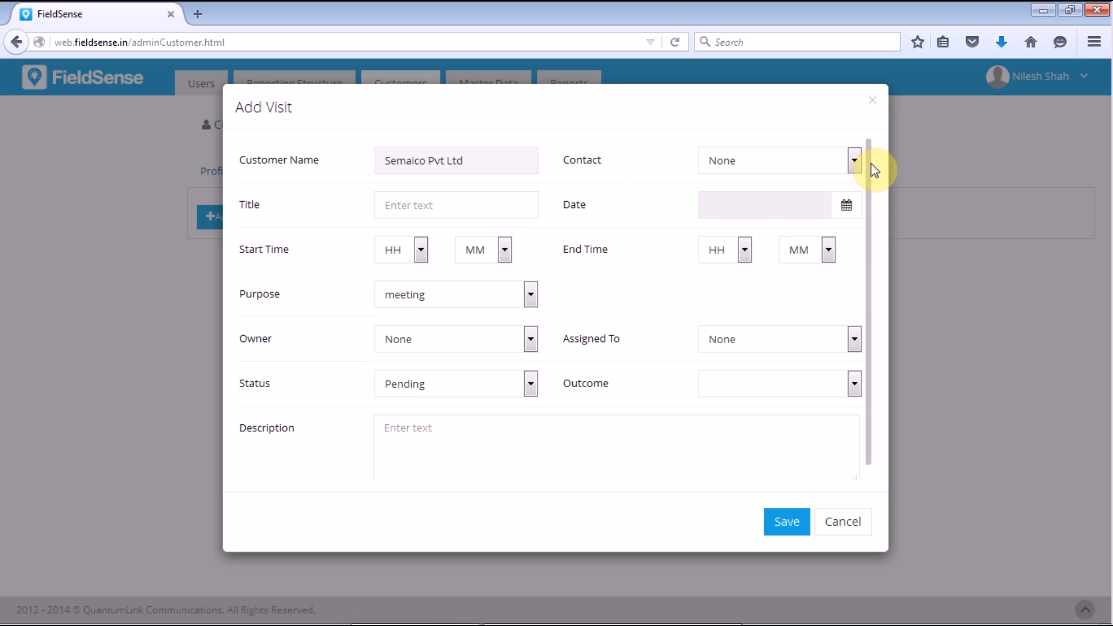
pyautogui.click(720, 163)
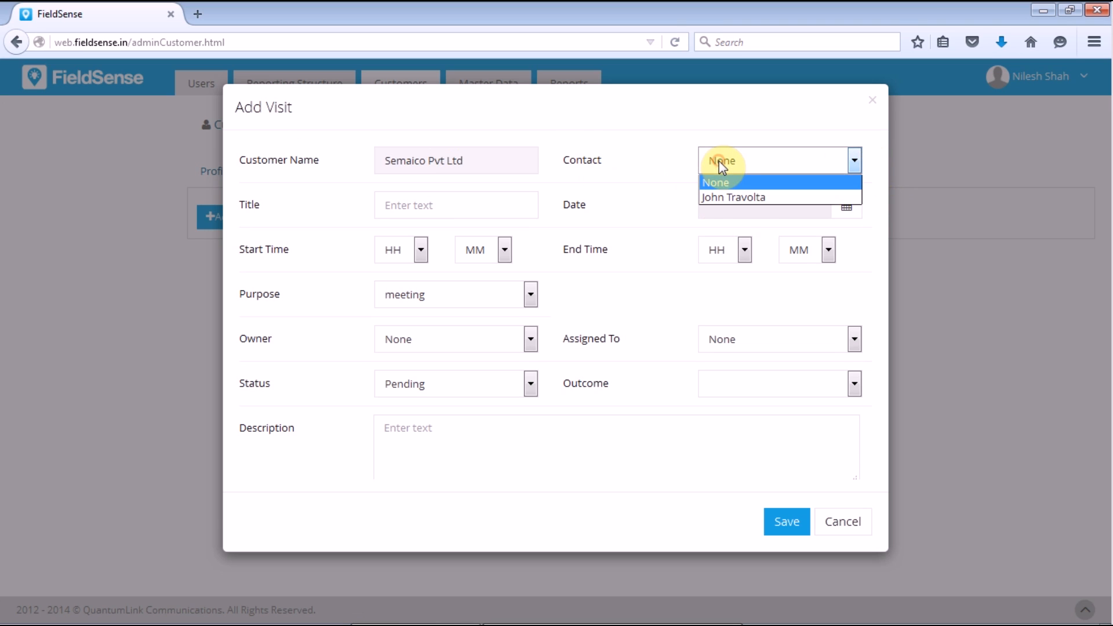
pyautogui.click(729, 199)
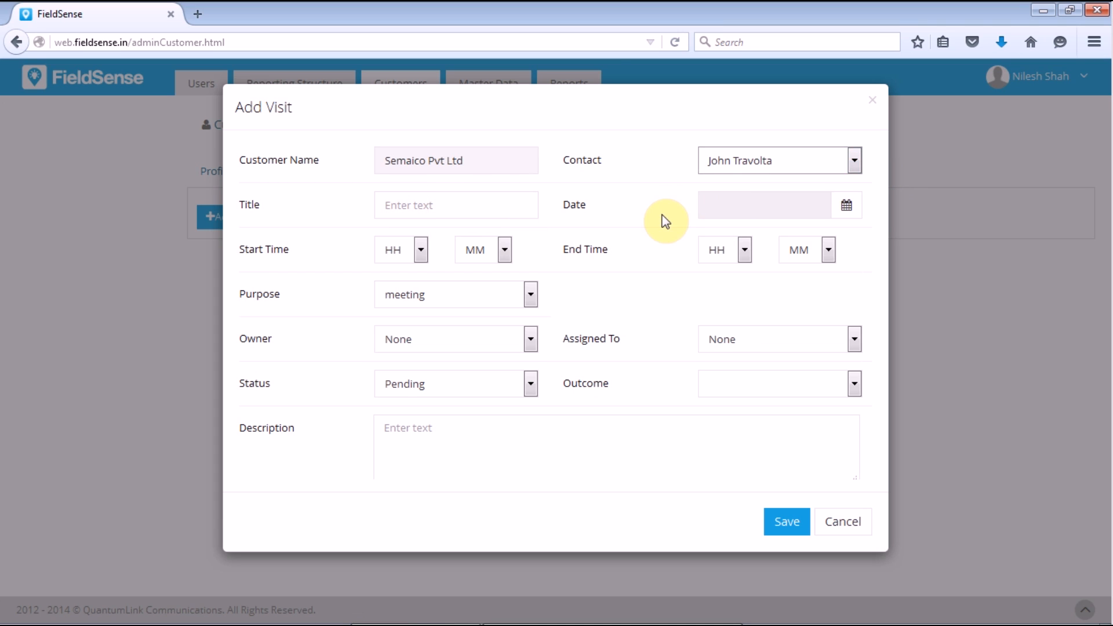
pyautogui.click(847, 208)
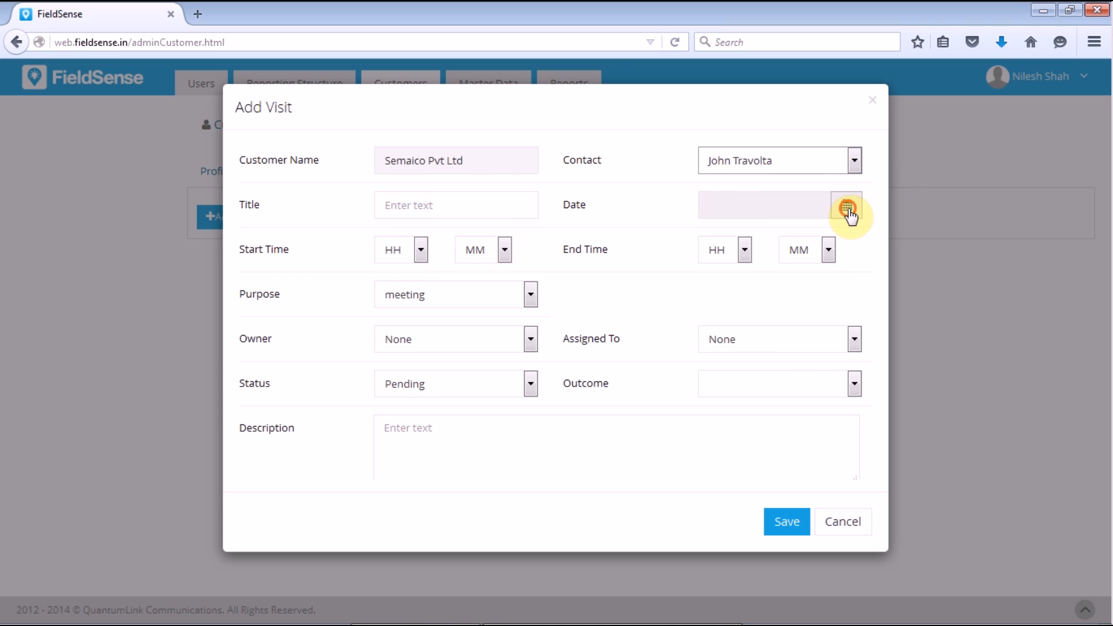
pyautogui.click(810, 359)
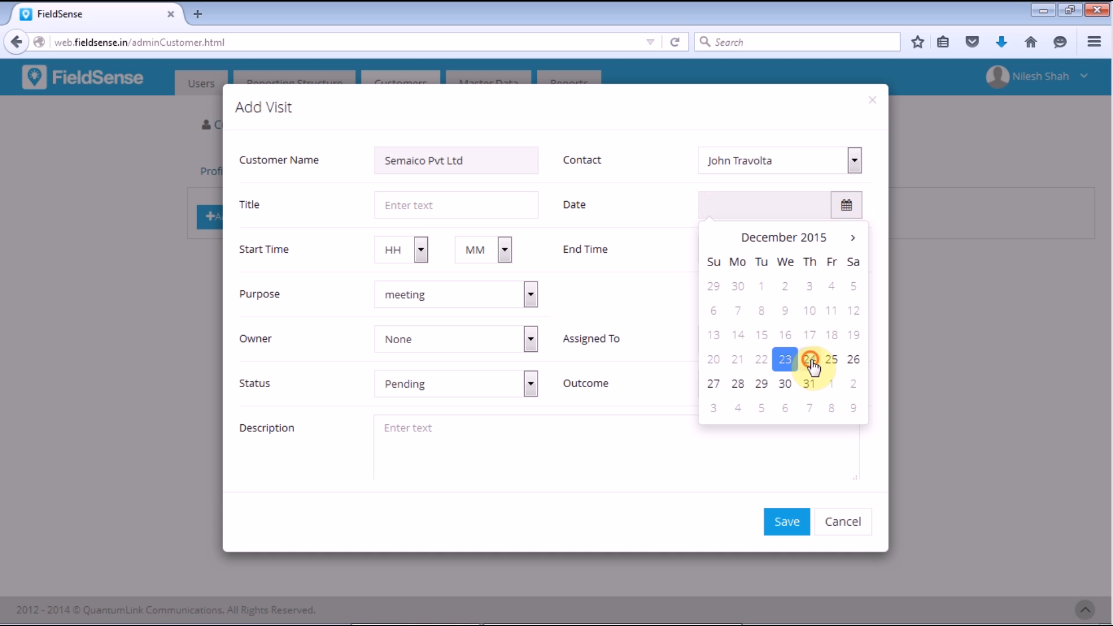
# Step: Set the visit's start time to 09:00 and end time to 12:00
pyautogui.click(421, 253)
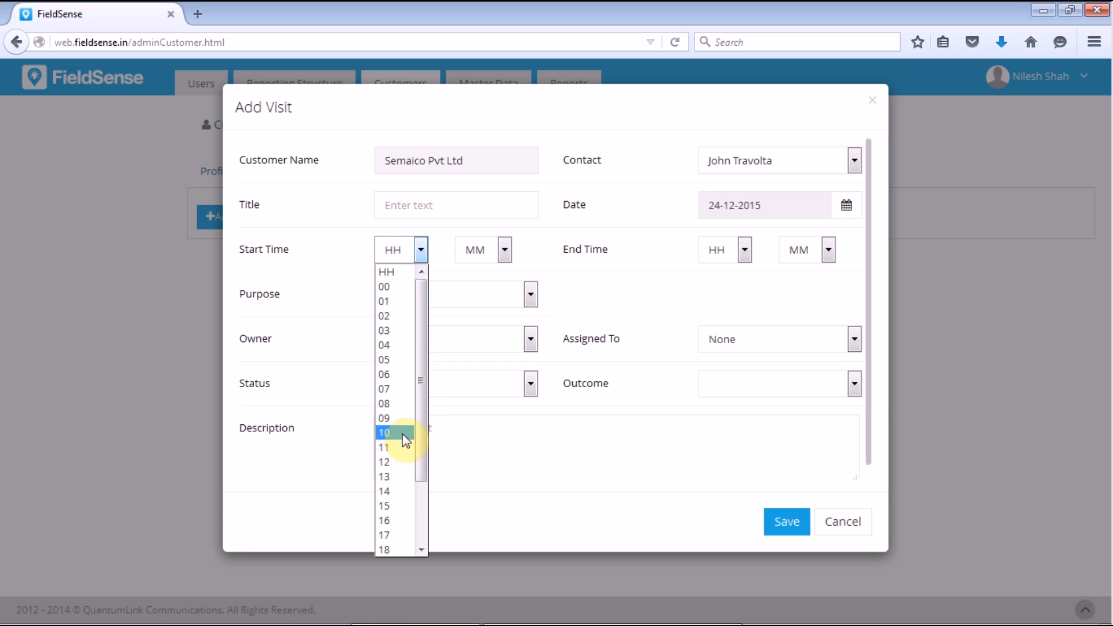
pyautogui.click(403, 418)
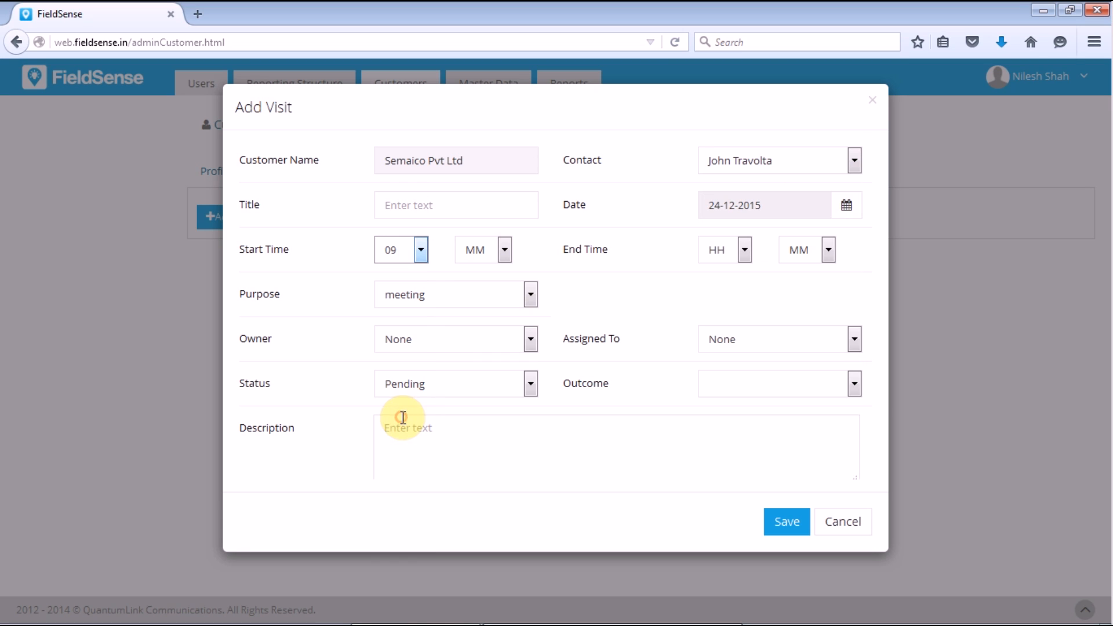
pyautogui.click(504, 251)
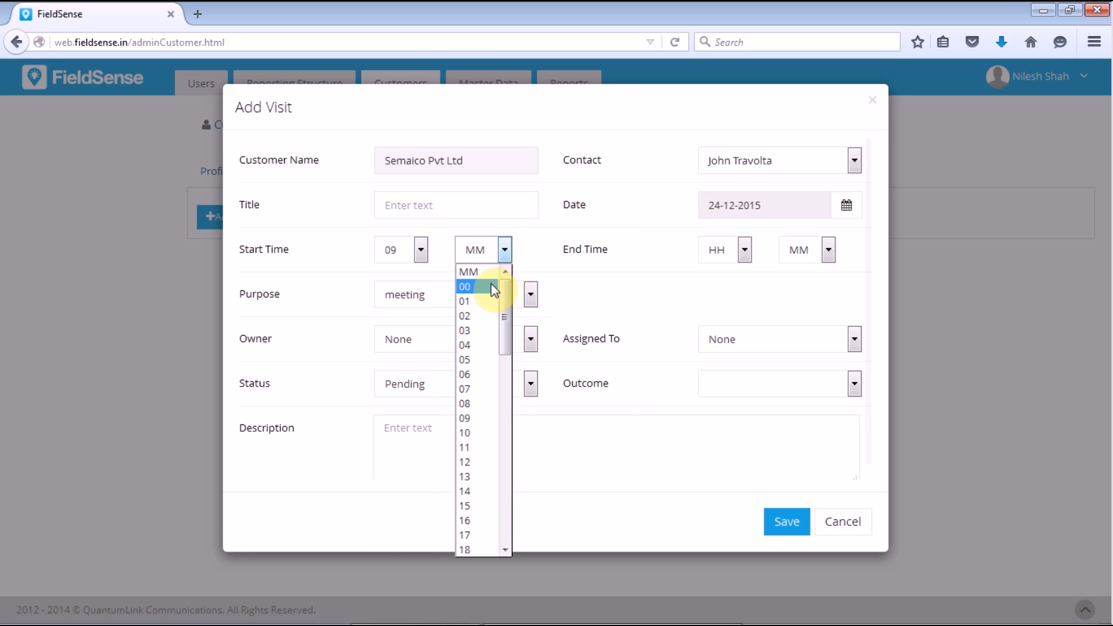
pyautogui.click(491, 284)
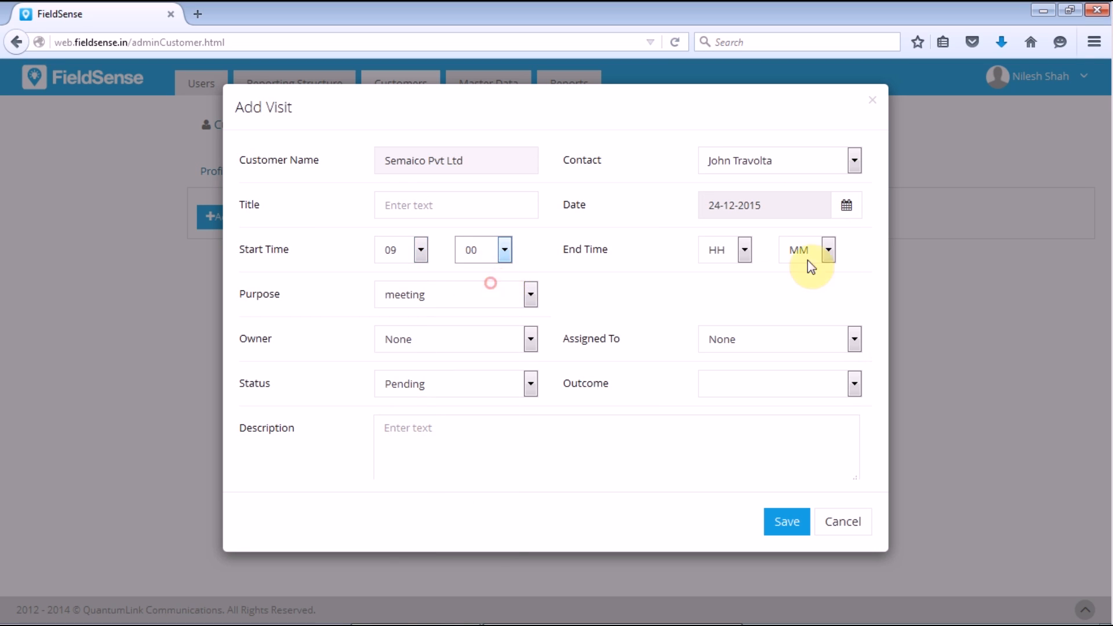
pyautogui.click(746, 249)
pyautogui.click(725, 463)
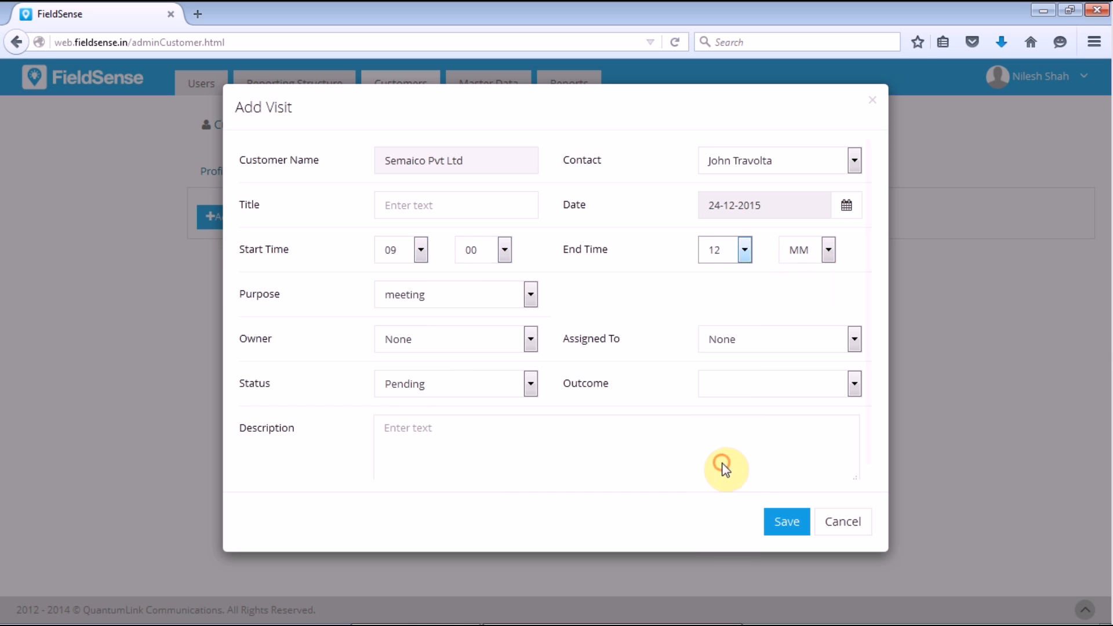
pyautogui.click(812, 253)
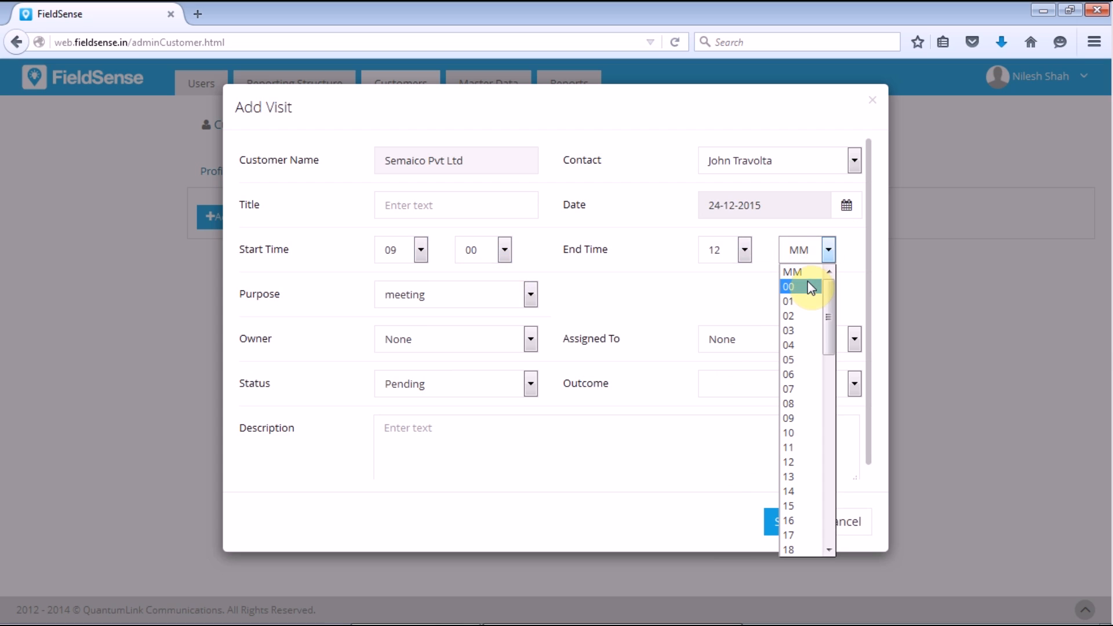
pyautogui.click(809, 284)
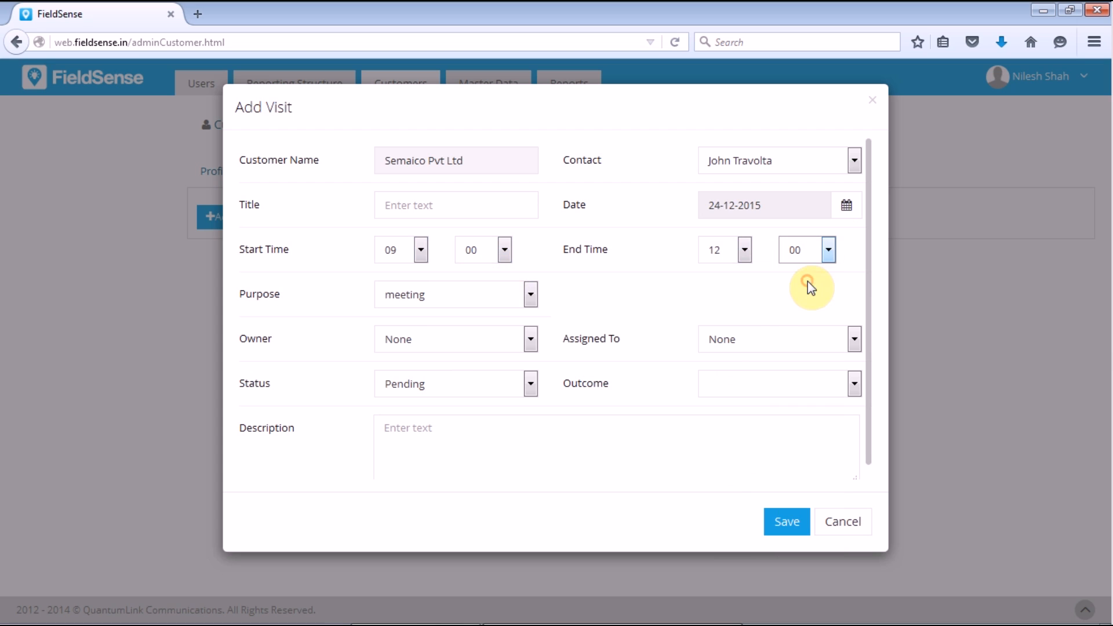
pyautogui.click(526, 298)
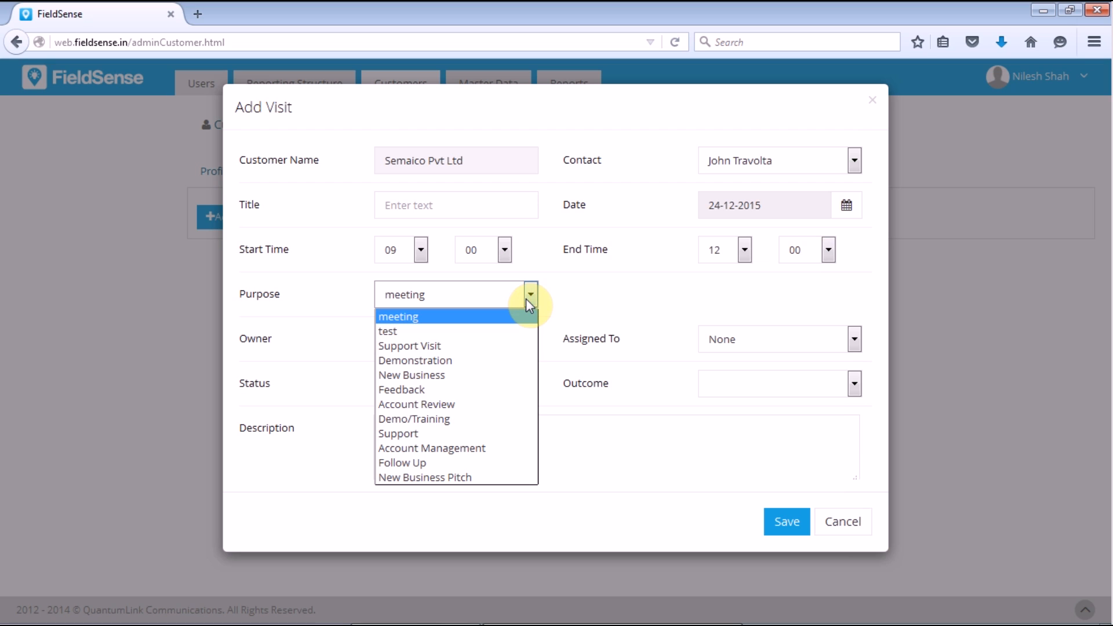
# Step: Set the visit purpose to New Business and choose its owner and assignee
pyautogui.click(503, 376)
pyautogui.click(437, 339)
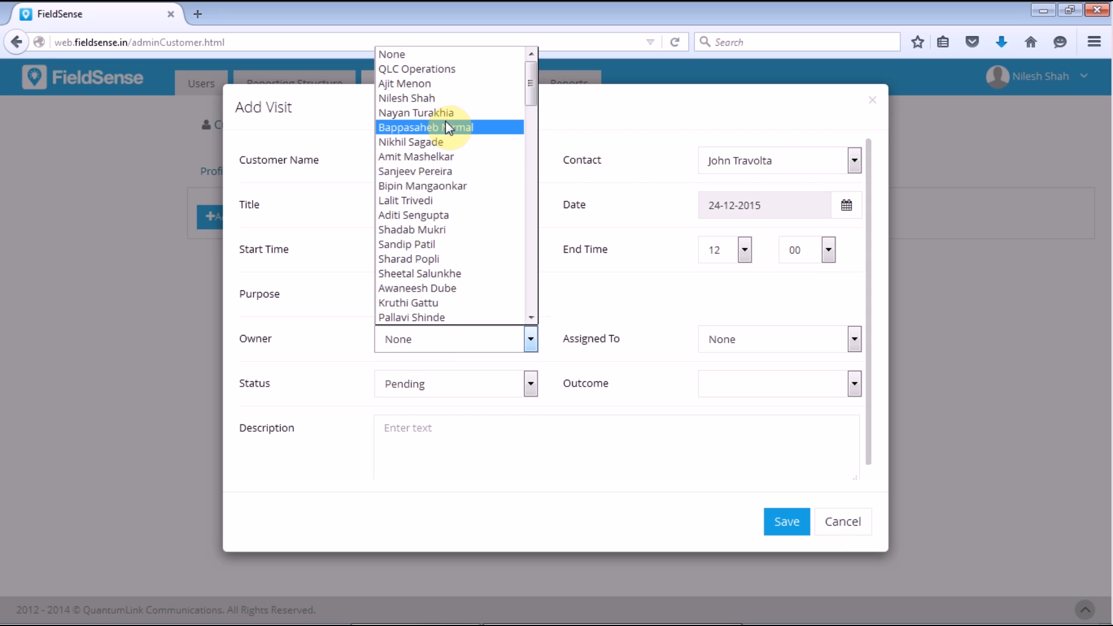
pyautogui.click(447, 99)
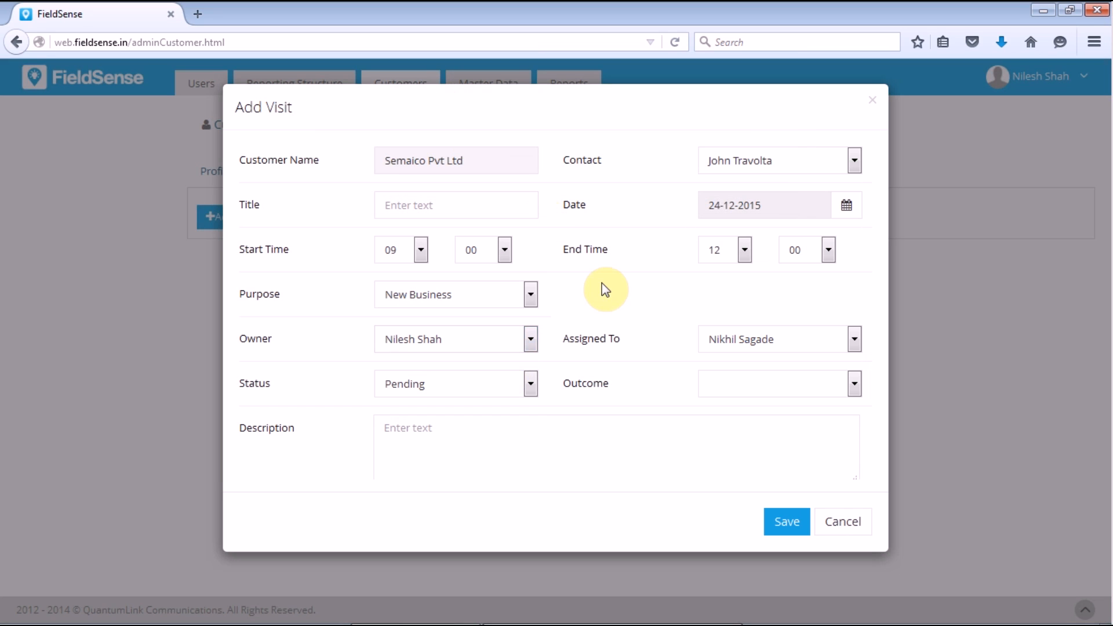
pyautogui.click(744, 341)
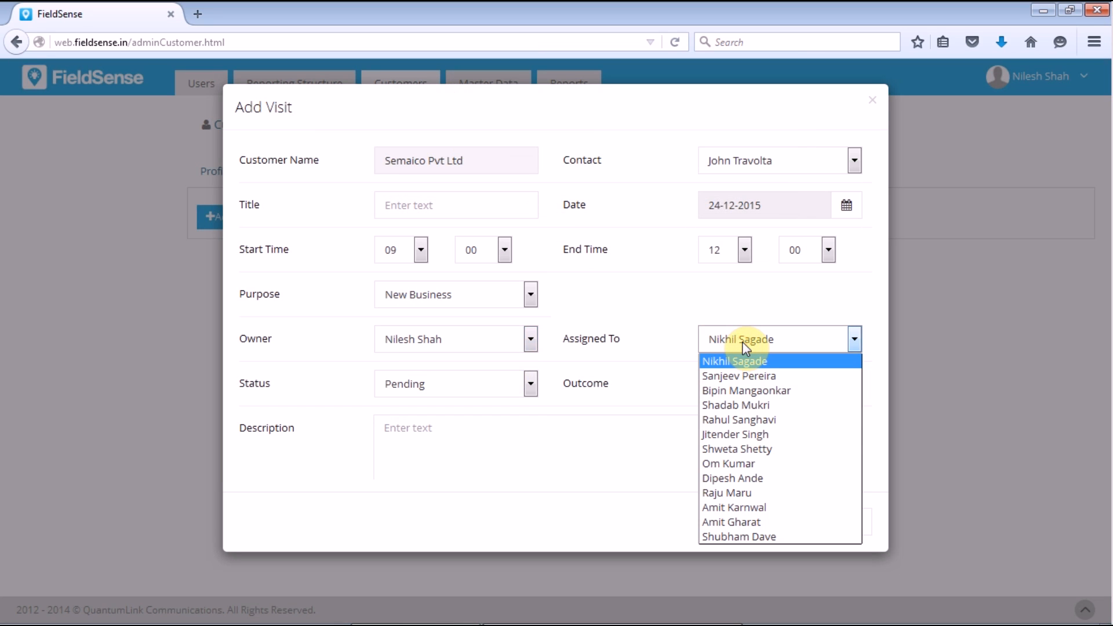
pyautogui.press('a')
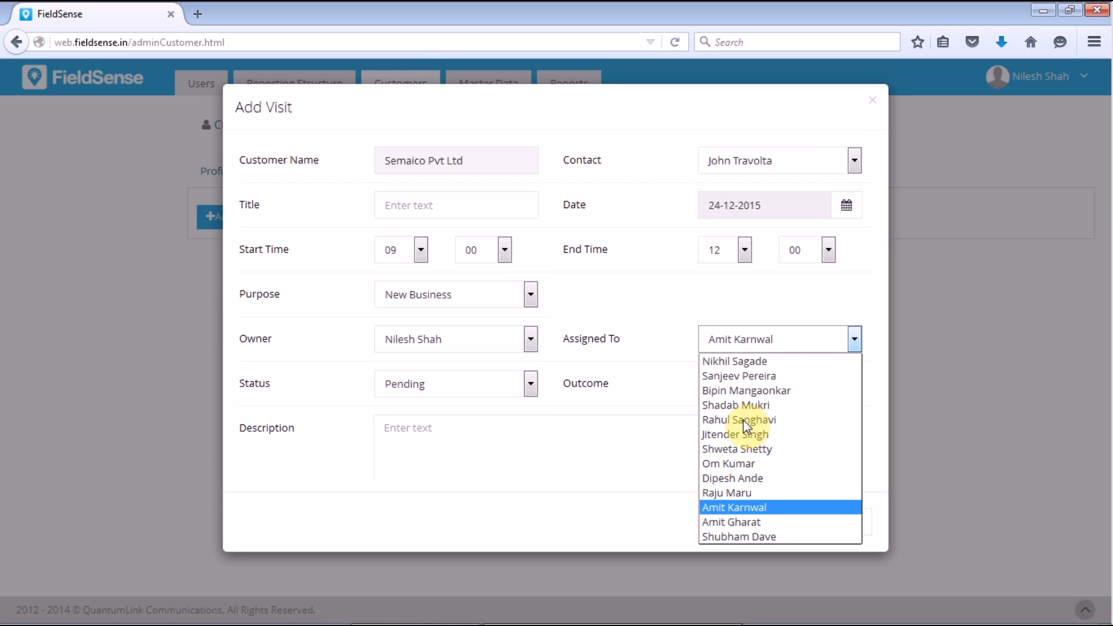
pyautogui.click(742, 520)
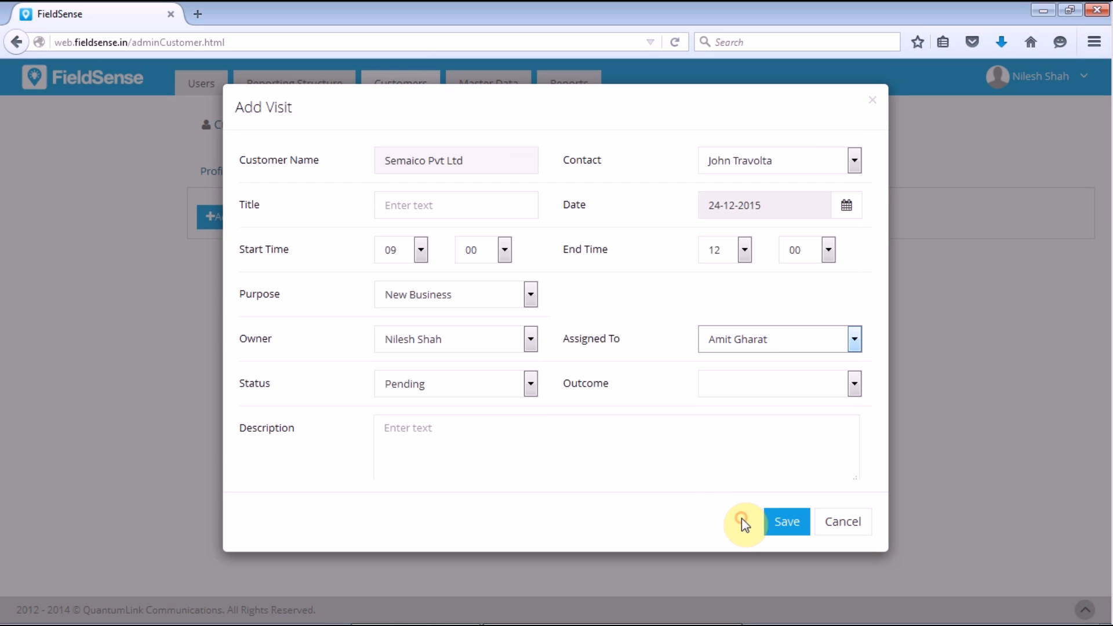
# Step: Mark the visit status In-Progress with outcome None
pyautogui.click(529, 387)
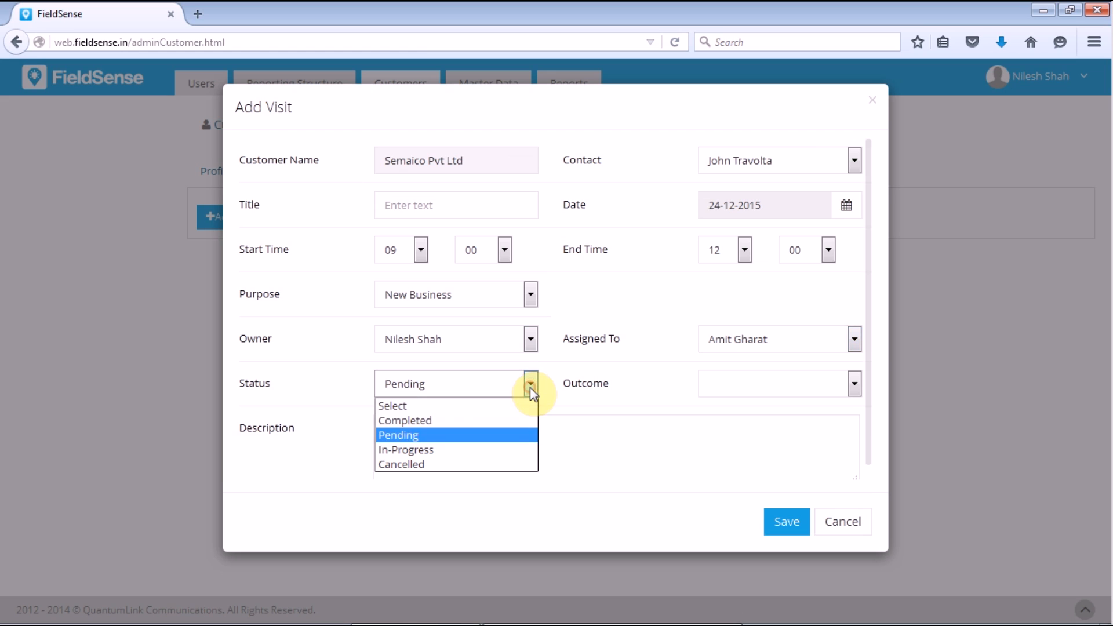
pyautogui.click(507, 446)
pyautogui.click(736, 384)
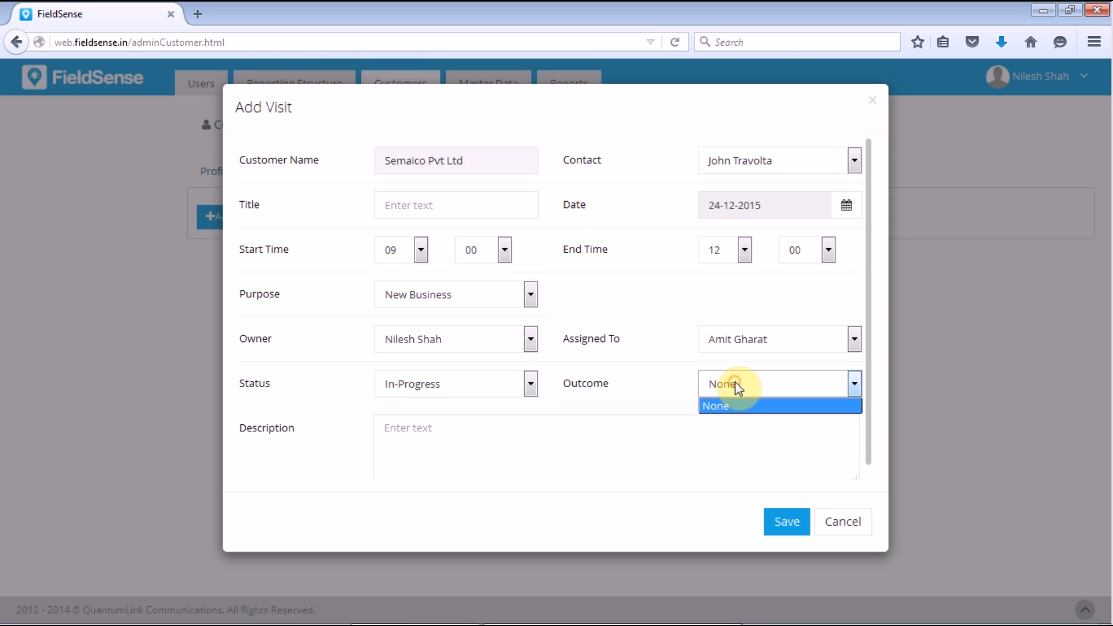
pyautogui.click(738, 407)
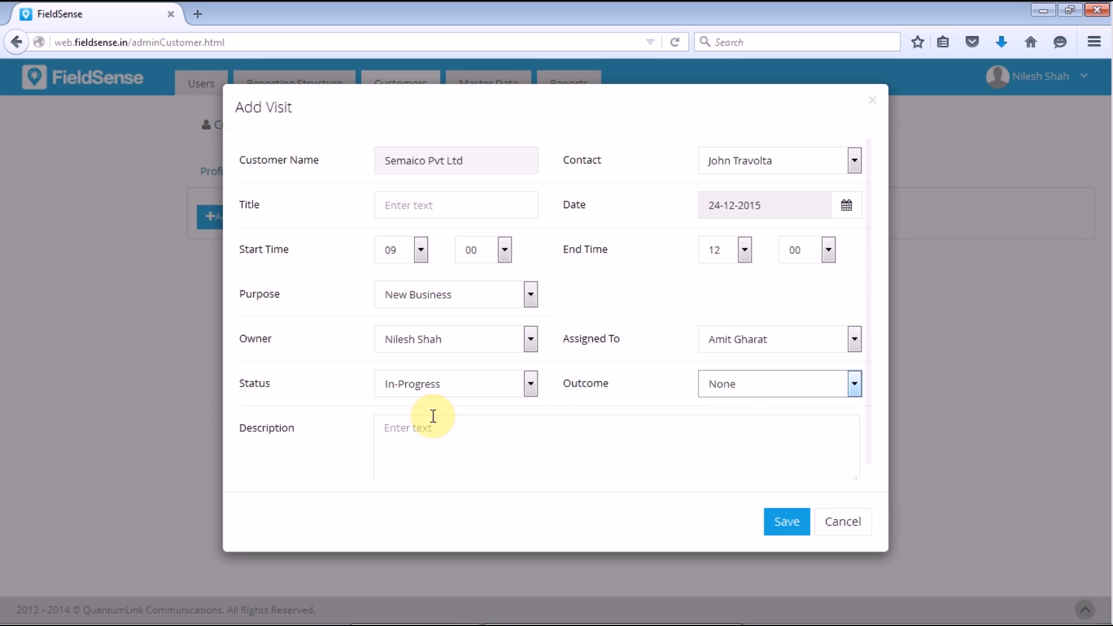
pyautogui.click(430, 437)
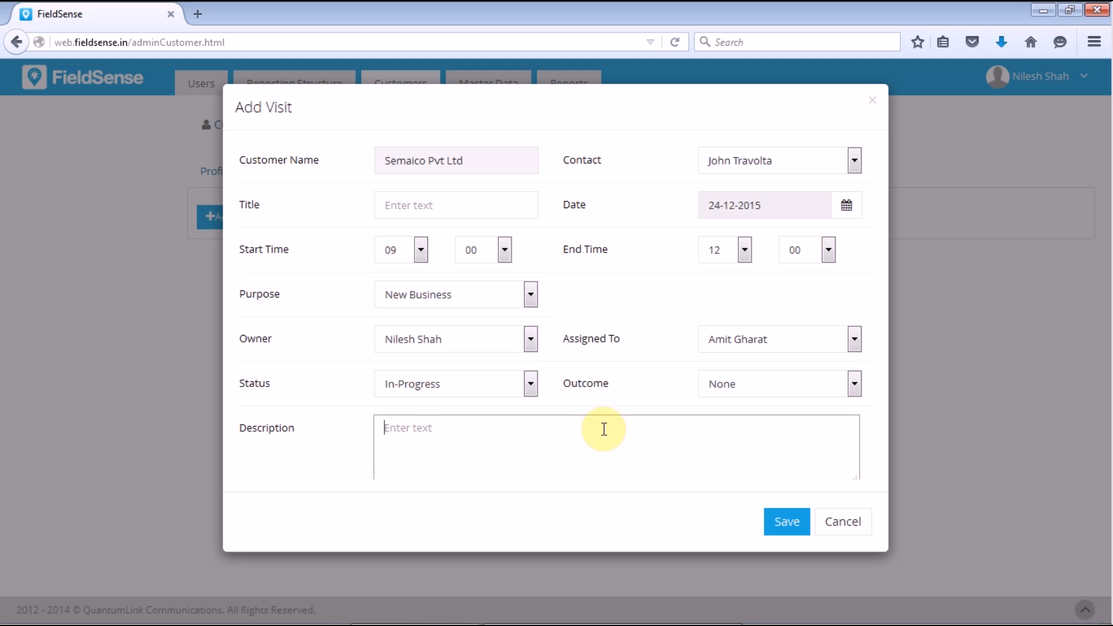
pyautogui.moveTo(865, 238)
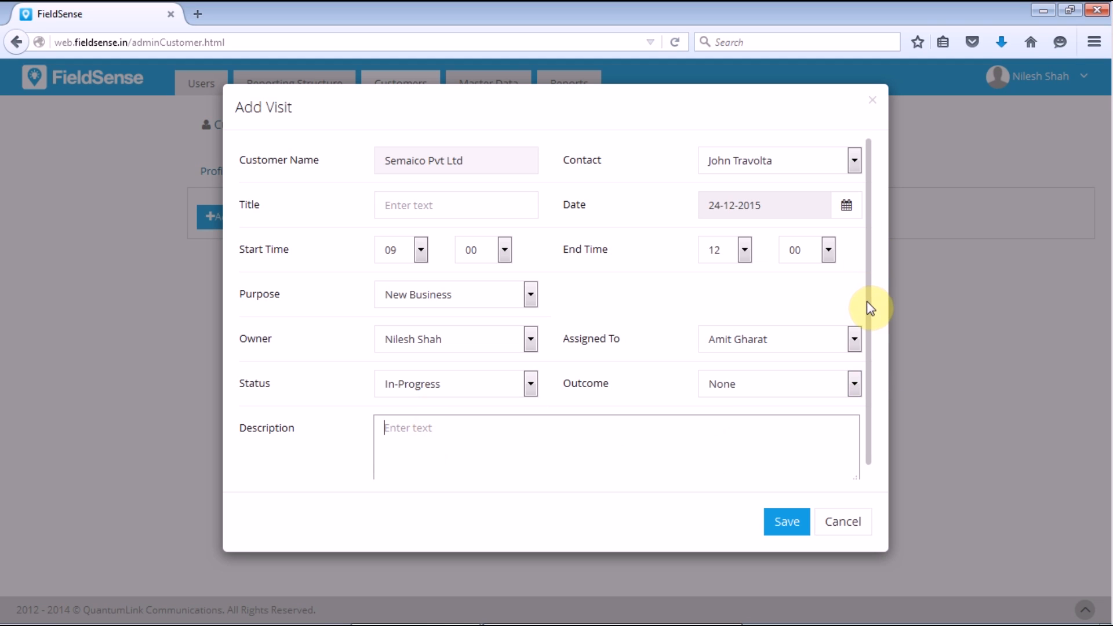
pyautogui.moveTo(867, 302); pyautogui.dragTo(867, 374)
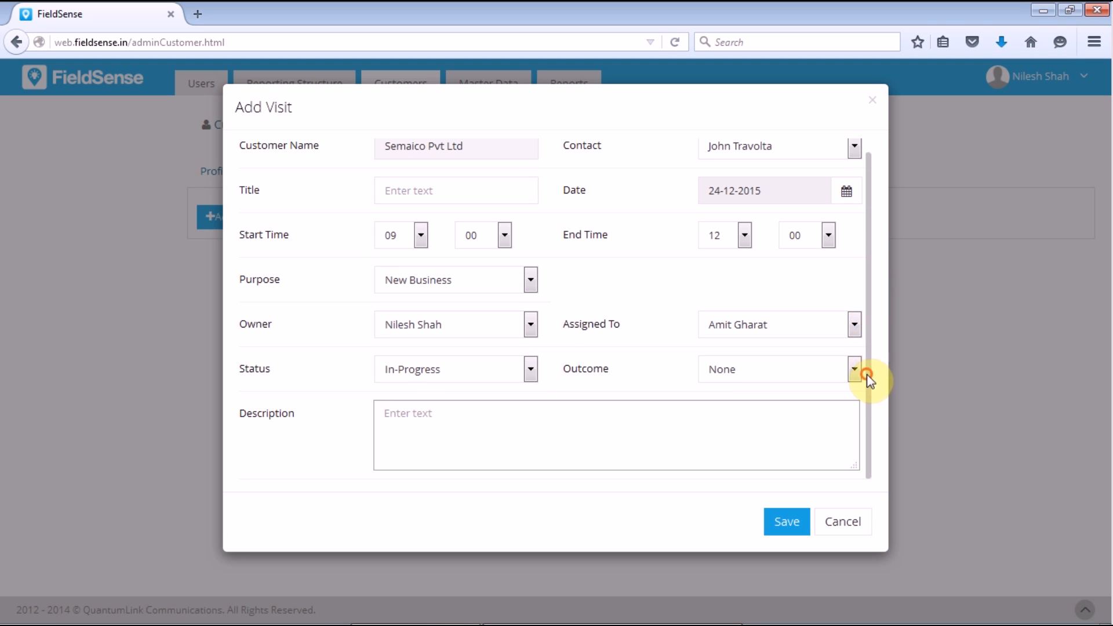
# Step: Save the visit with description 'Key client' and return to the customers list
pyautogui.click(798, 529)
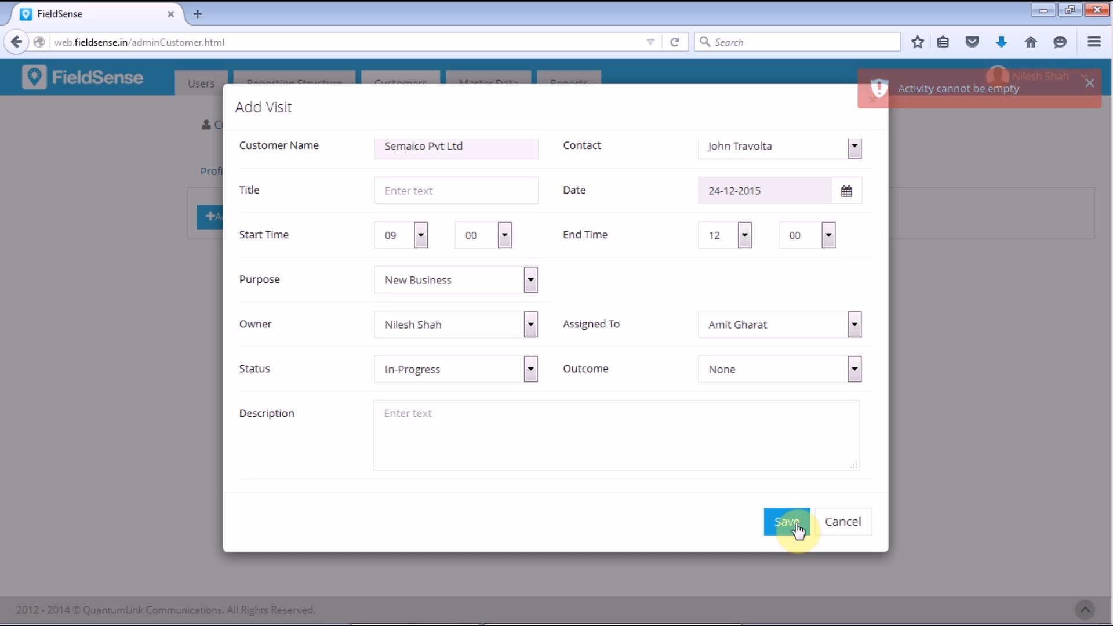
pyautogui.write('Key client')
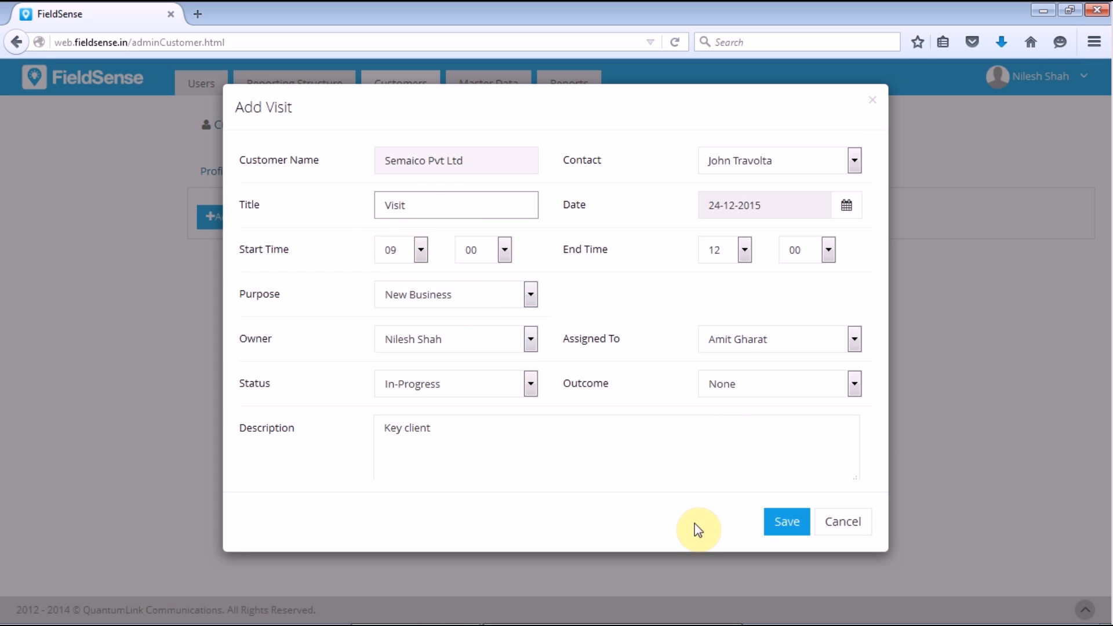
pyautogui.press('Return')
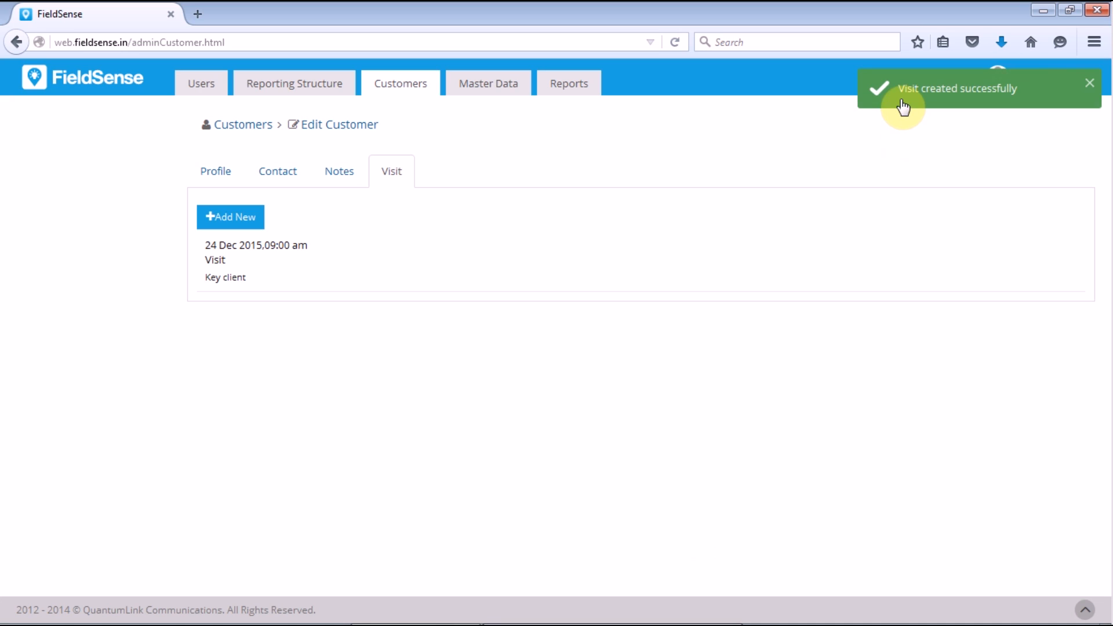
pyautogui.click(419, 94)
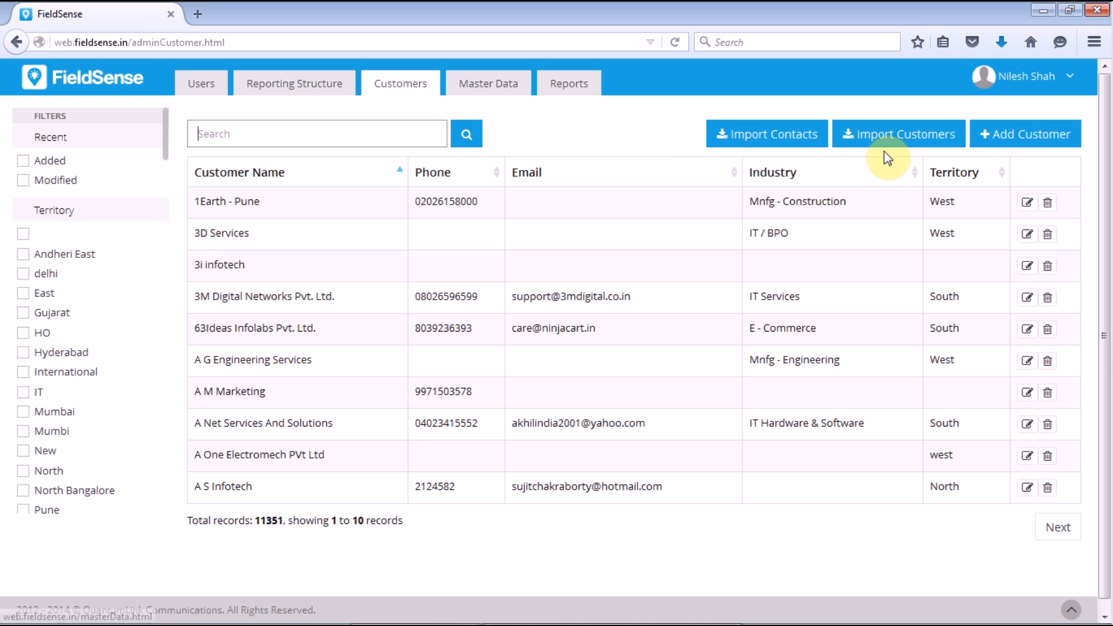
# Step: Back out of Add Customer and open the Reports section's Attendance report
pyautogui.click(1061, 139)
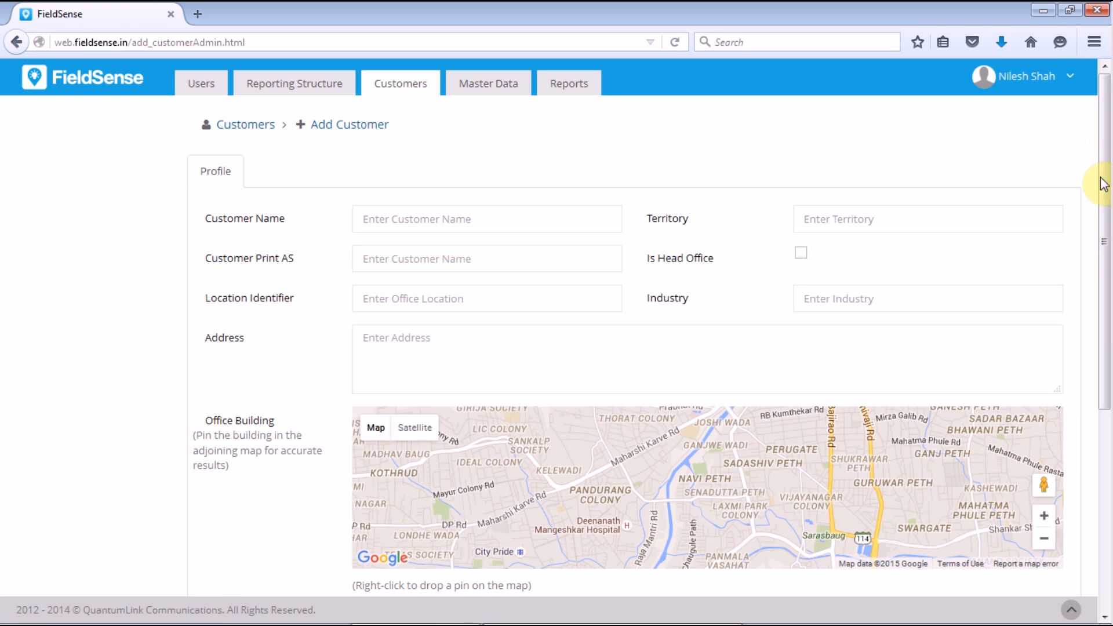
pyautogui.moveTo(1103, 194); pyautogui.dragTo(1104, 397)
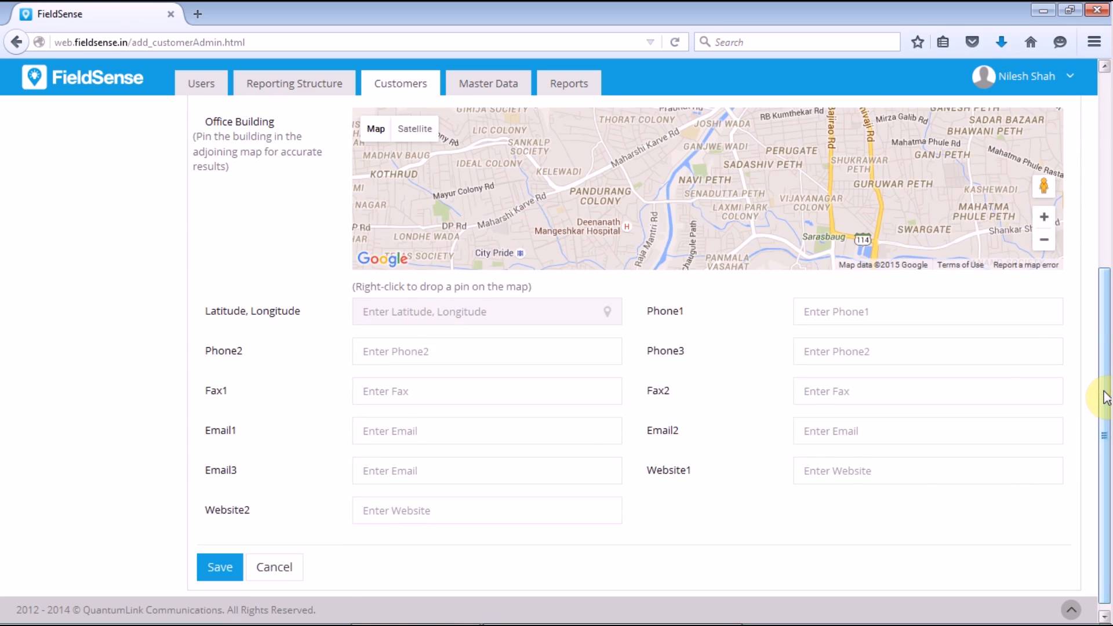
pyautogui.hotkey('alt', 'Left')
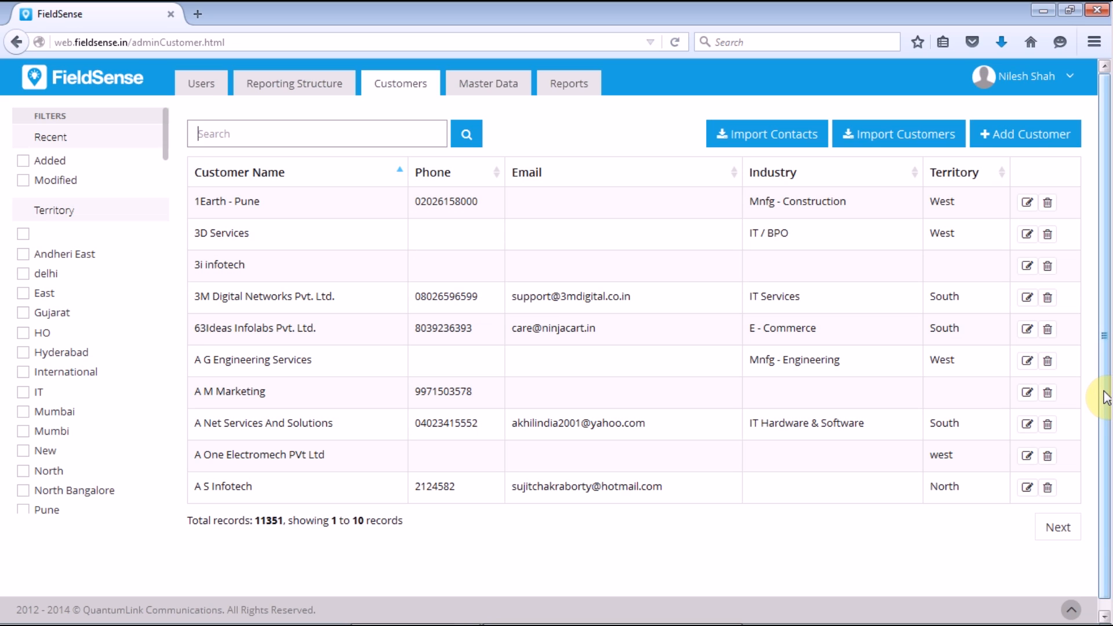
pyautogui.click(572, 85)
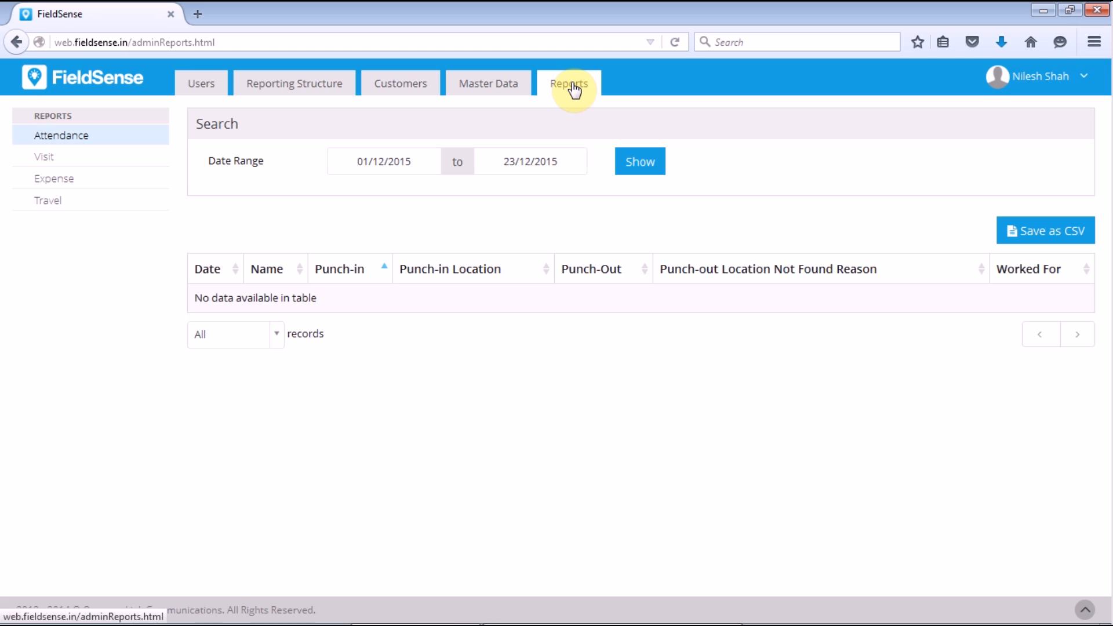
# Step: Run the Visit report for the assignee from 23/12/2015 to 24/12/2015
pyautogui.click(45, 164)
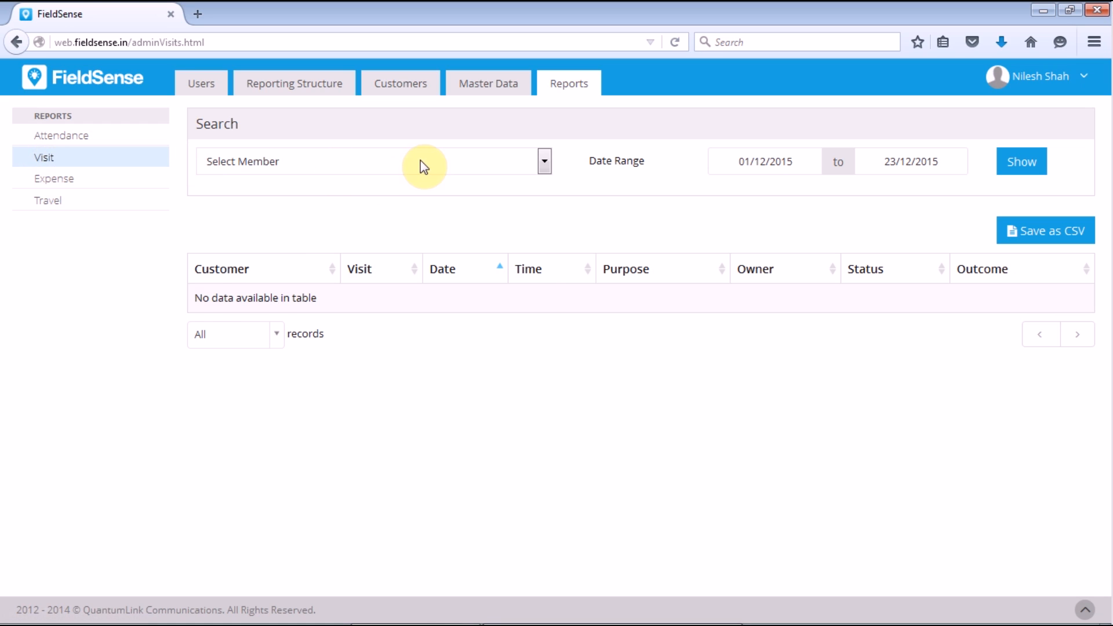
pyautogui.click(420, 165)
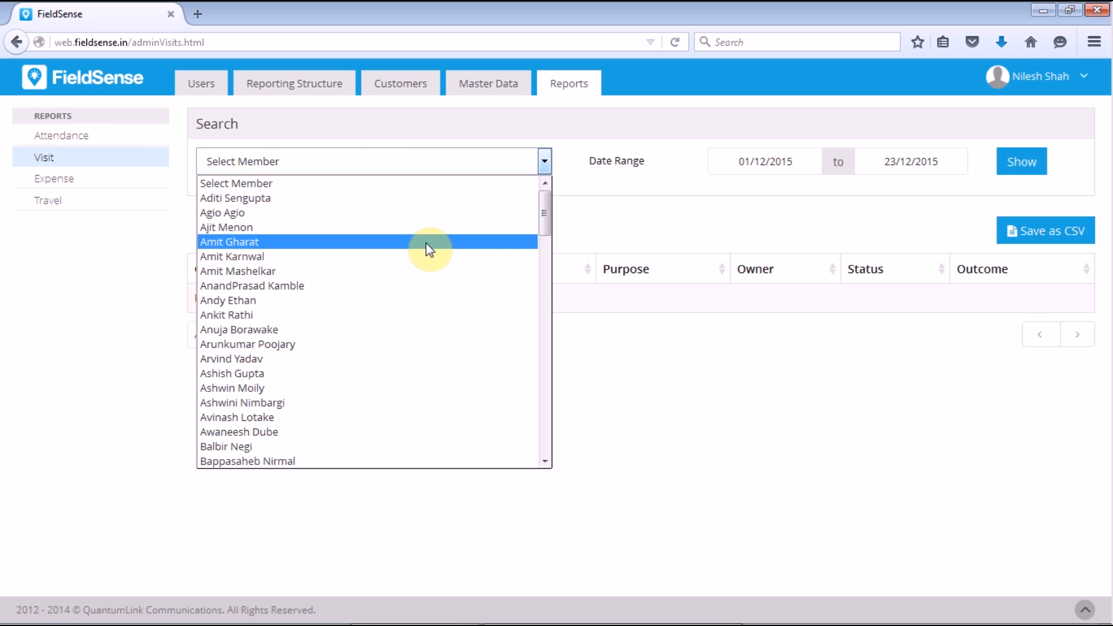
pyautogui.click(426, 243)
pyautogui.click(765, 161)
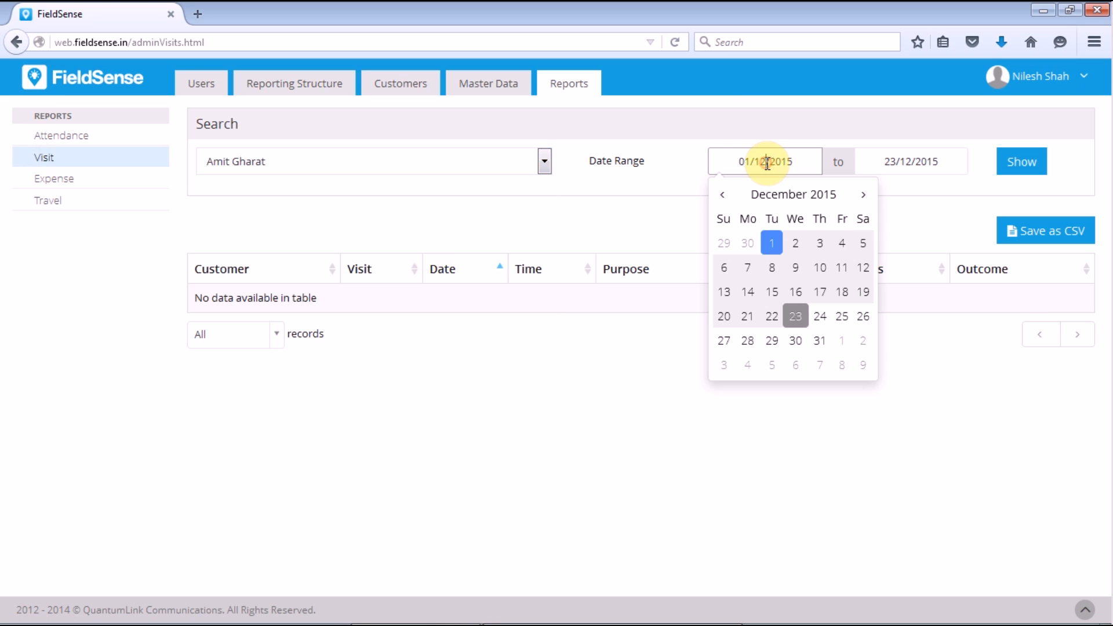
pyautogui.click(796, 318)
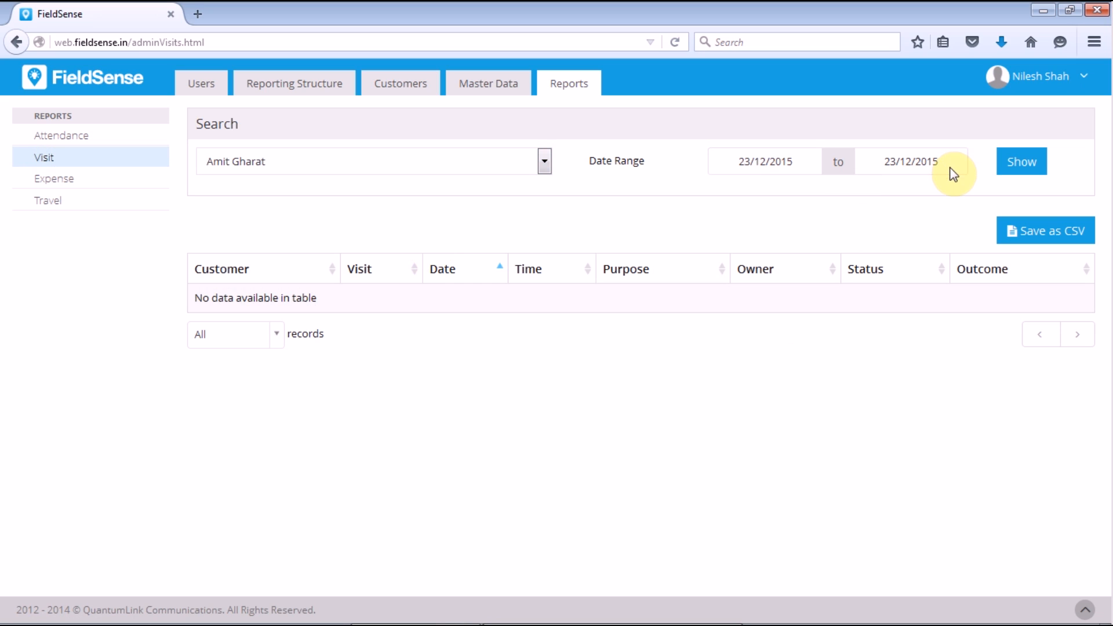
pyautogui.click(947, 160)
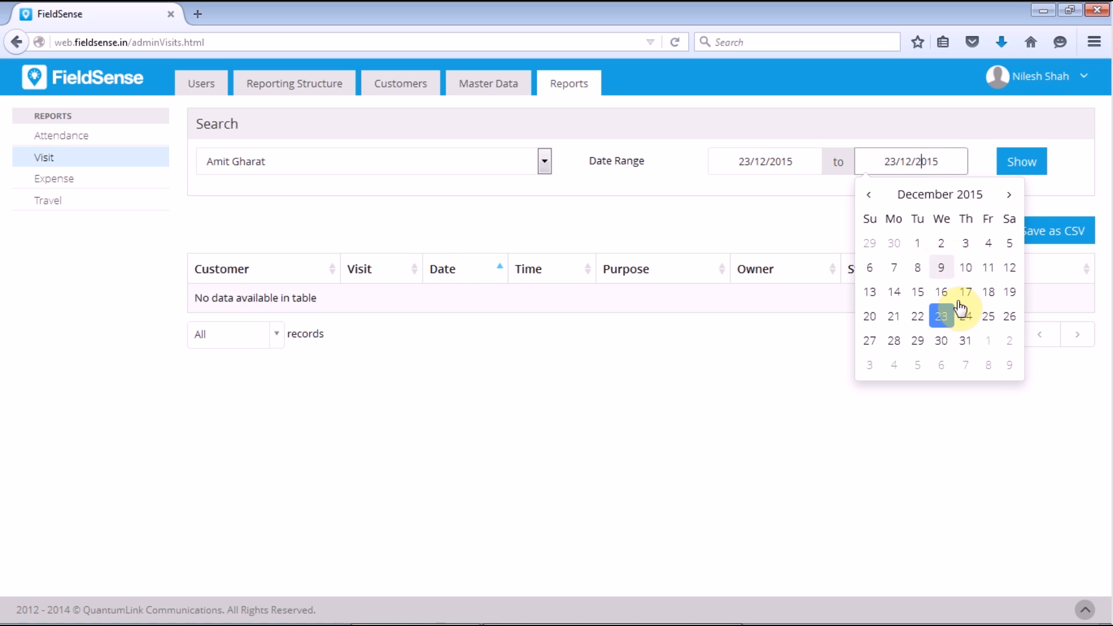
pyautogui.click(964, 317)
pyautogui.click(1013, 157)
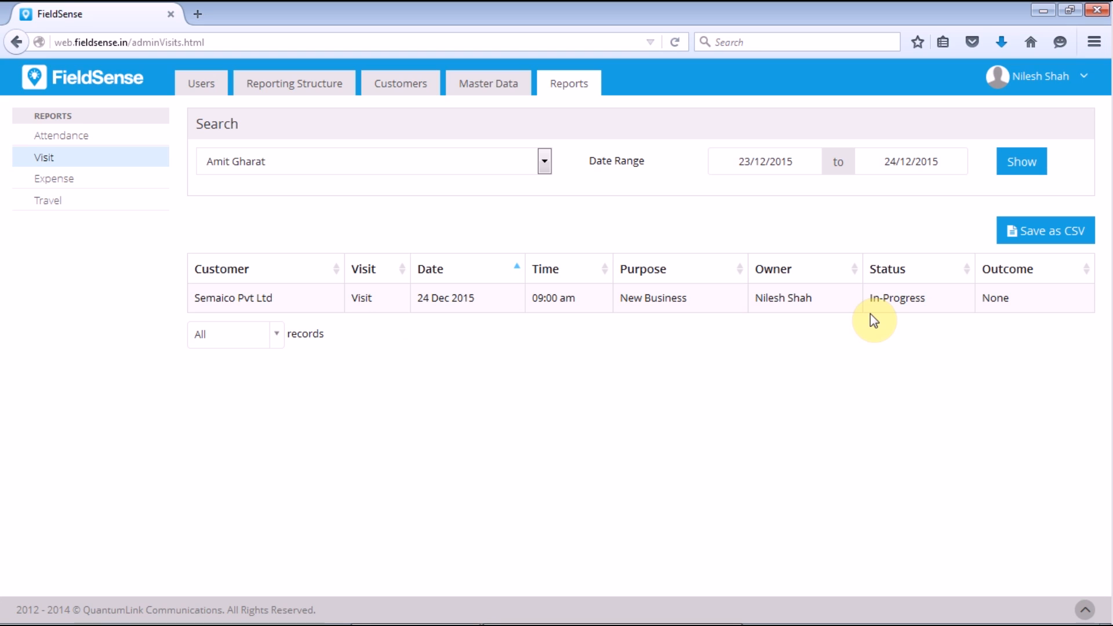
# Step: Go back to the Customers list from the Visit report
pyautogui.click(408, 85)
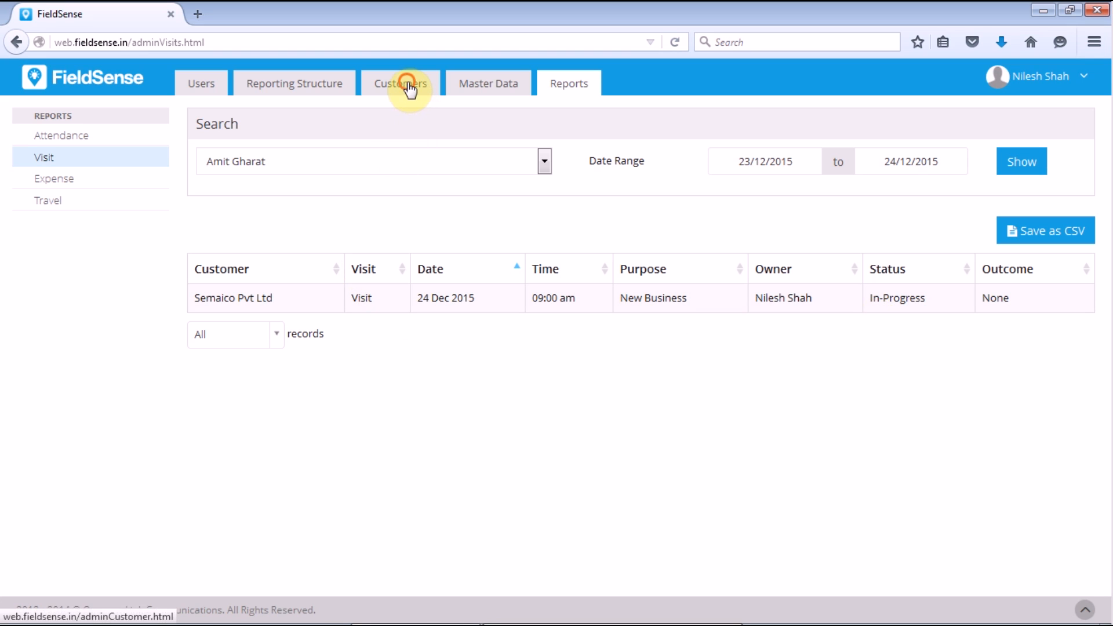